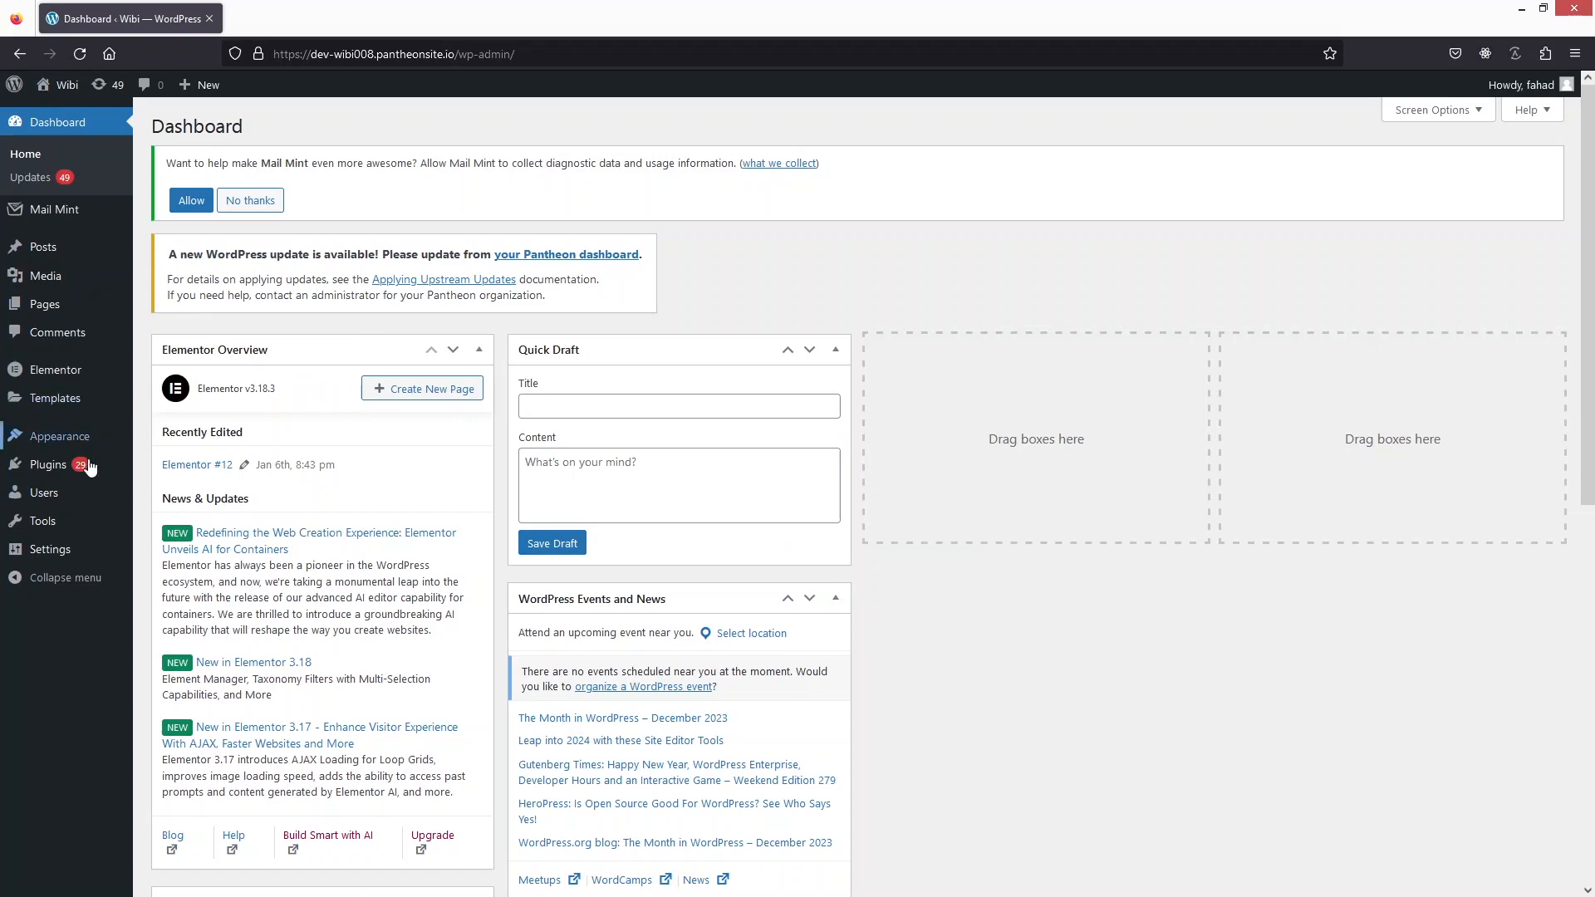
# Search the new-plugin directory for "wpforms" and update the Contact Form by WPForms plugin
pyautogui.moveTo(70, 472)
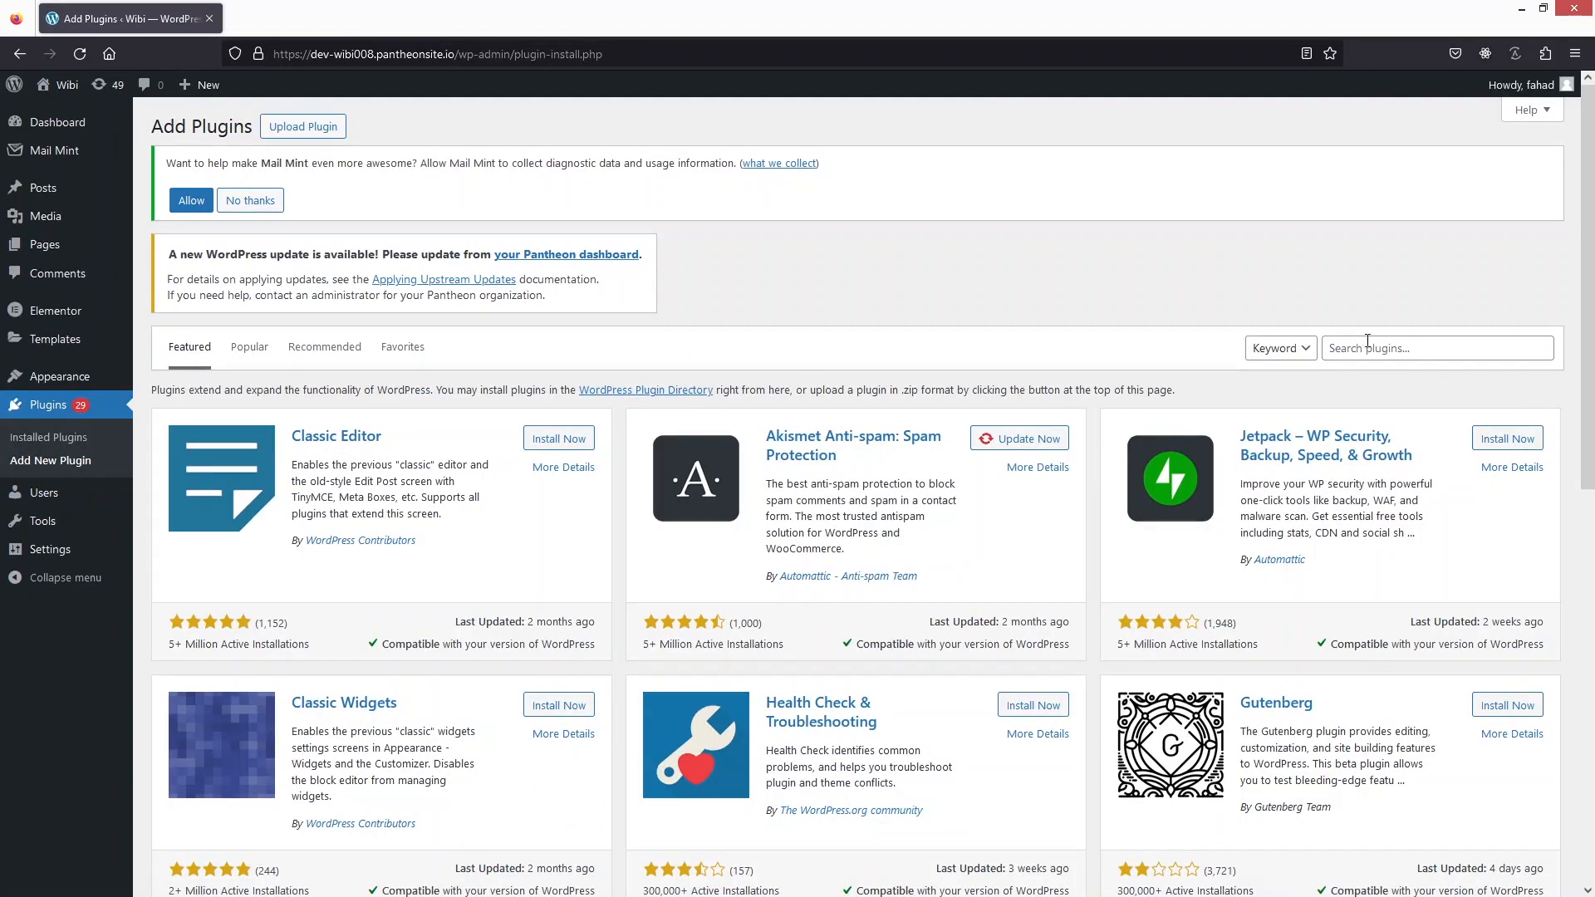
pyautogui.click(1368, 347)
pyautogui.write('wpforms')
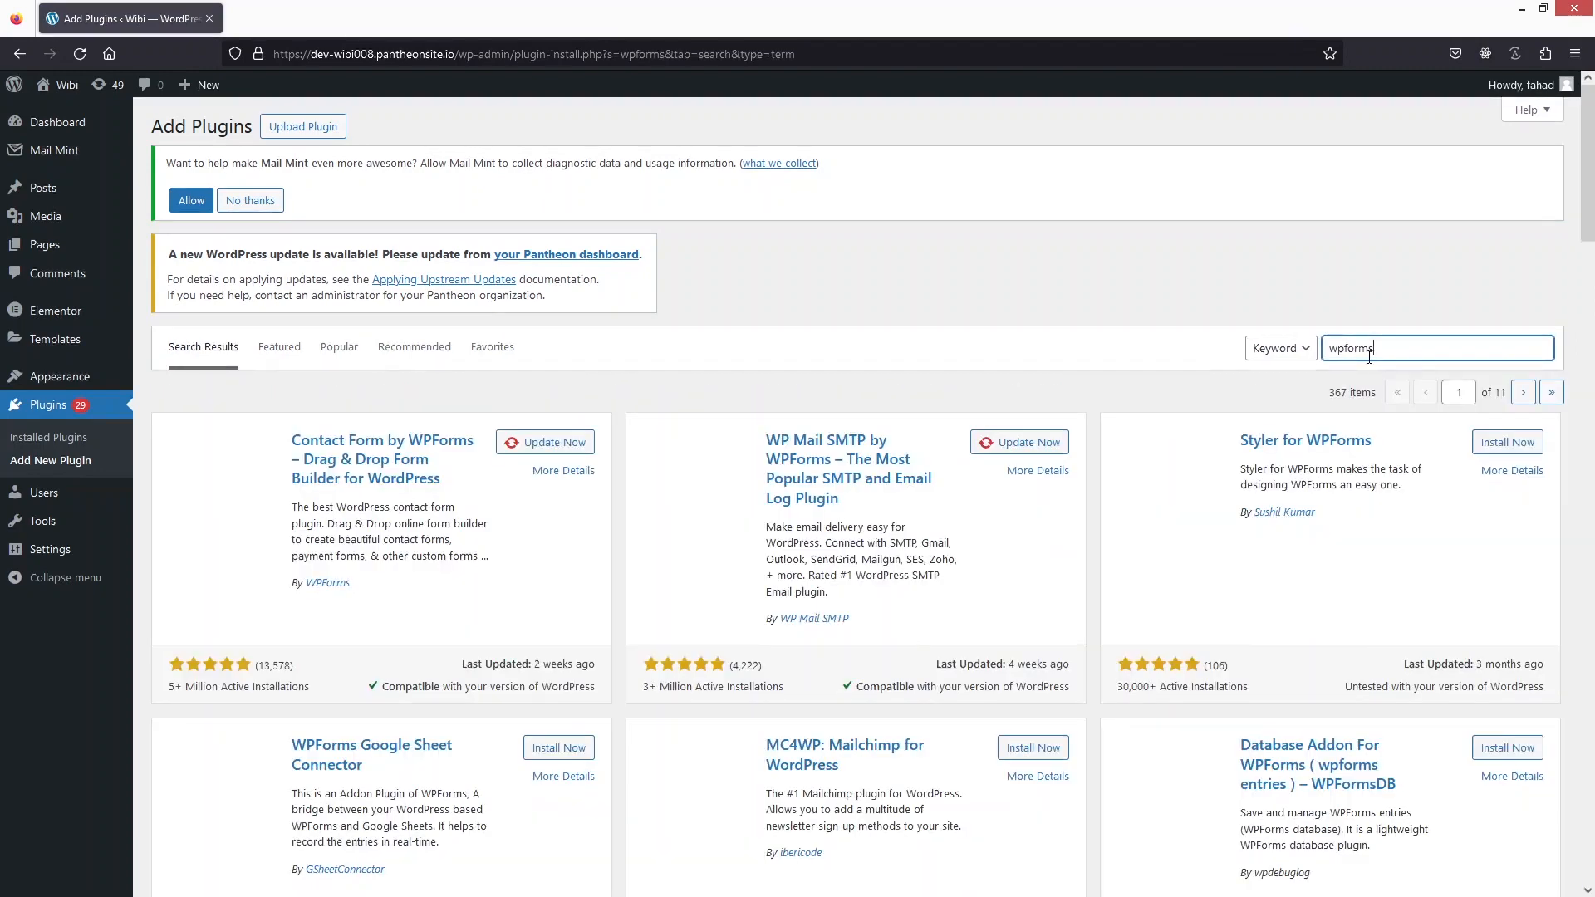
pyautogui.scroll(-1, 604, 476)
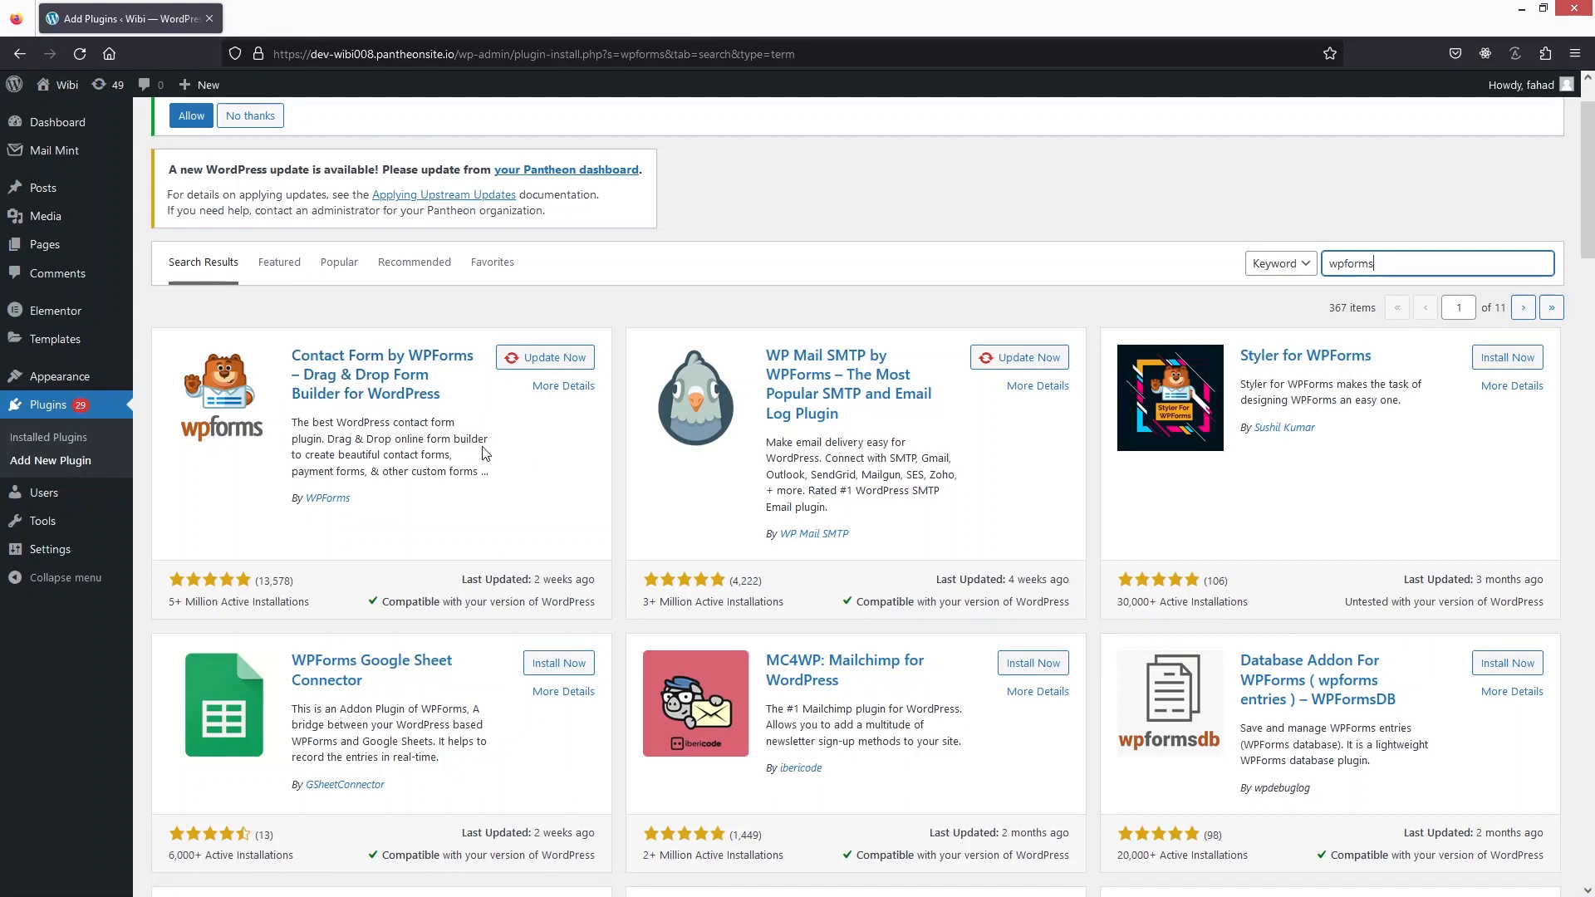
pyautogui.click(534, 358)
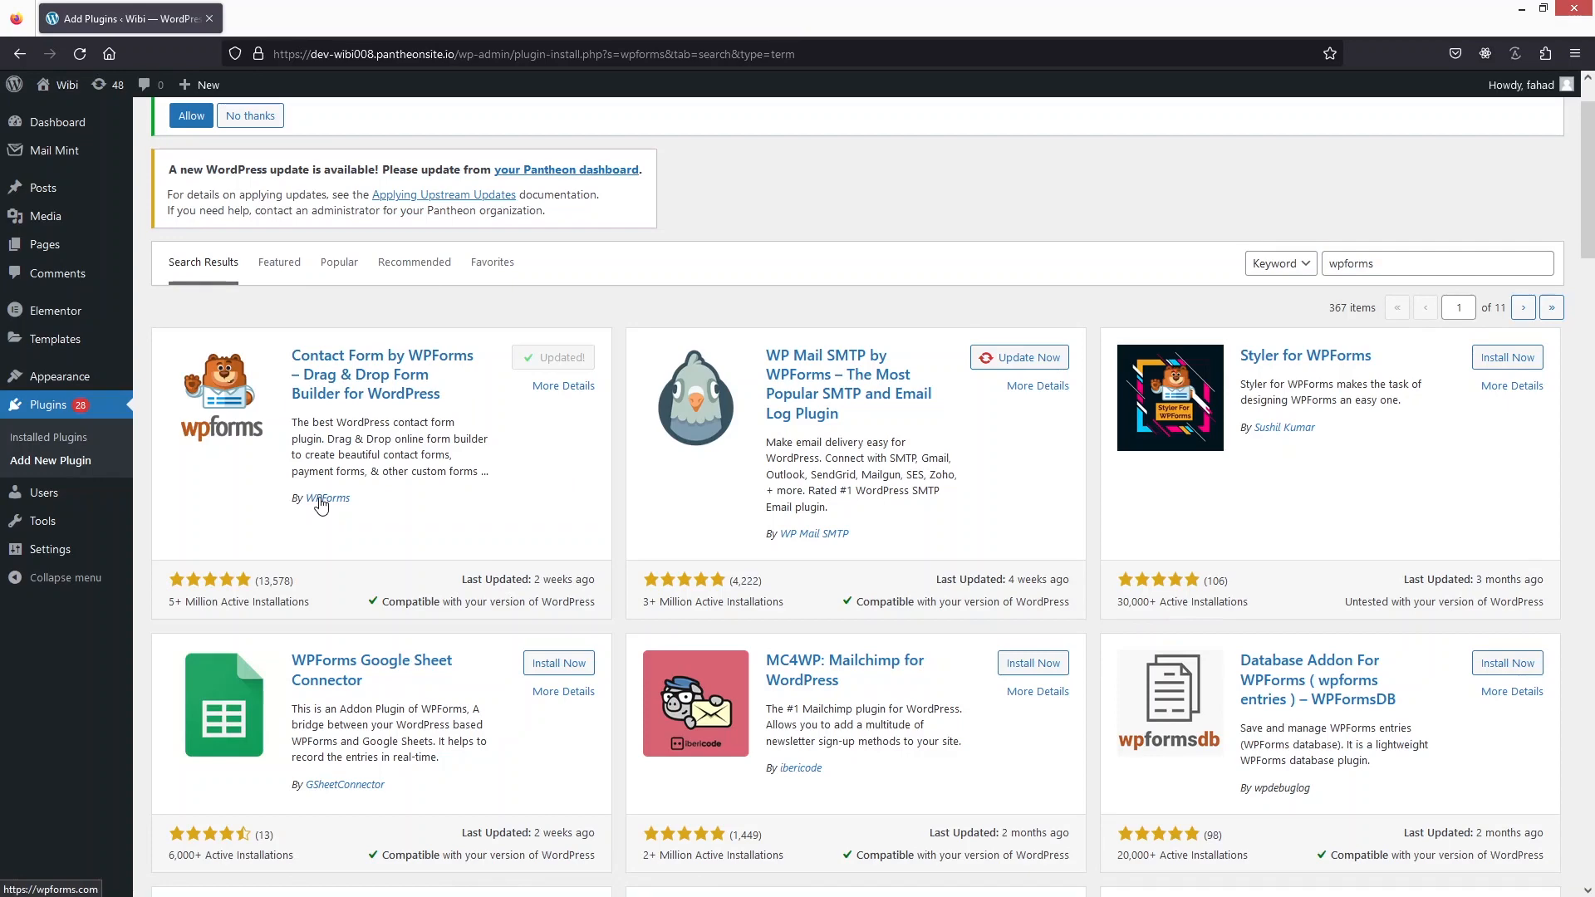
# Activate the WPForms Lite plugin in the list of installed plugins
pyautogui.click(65, 438)
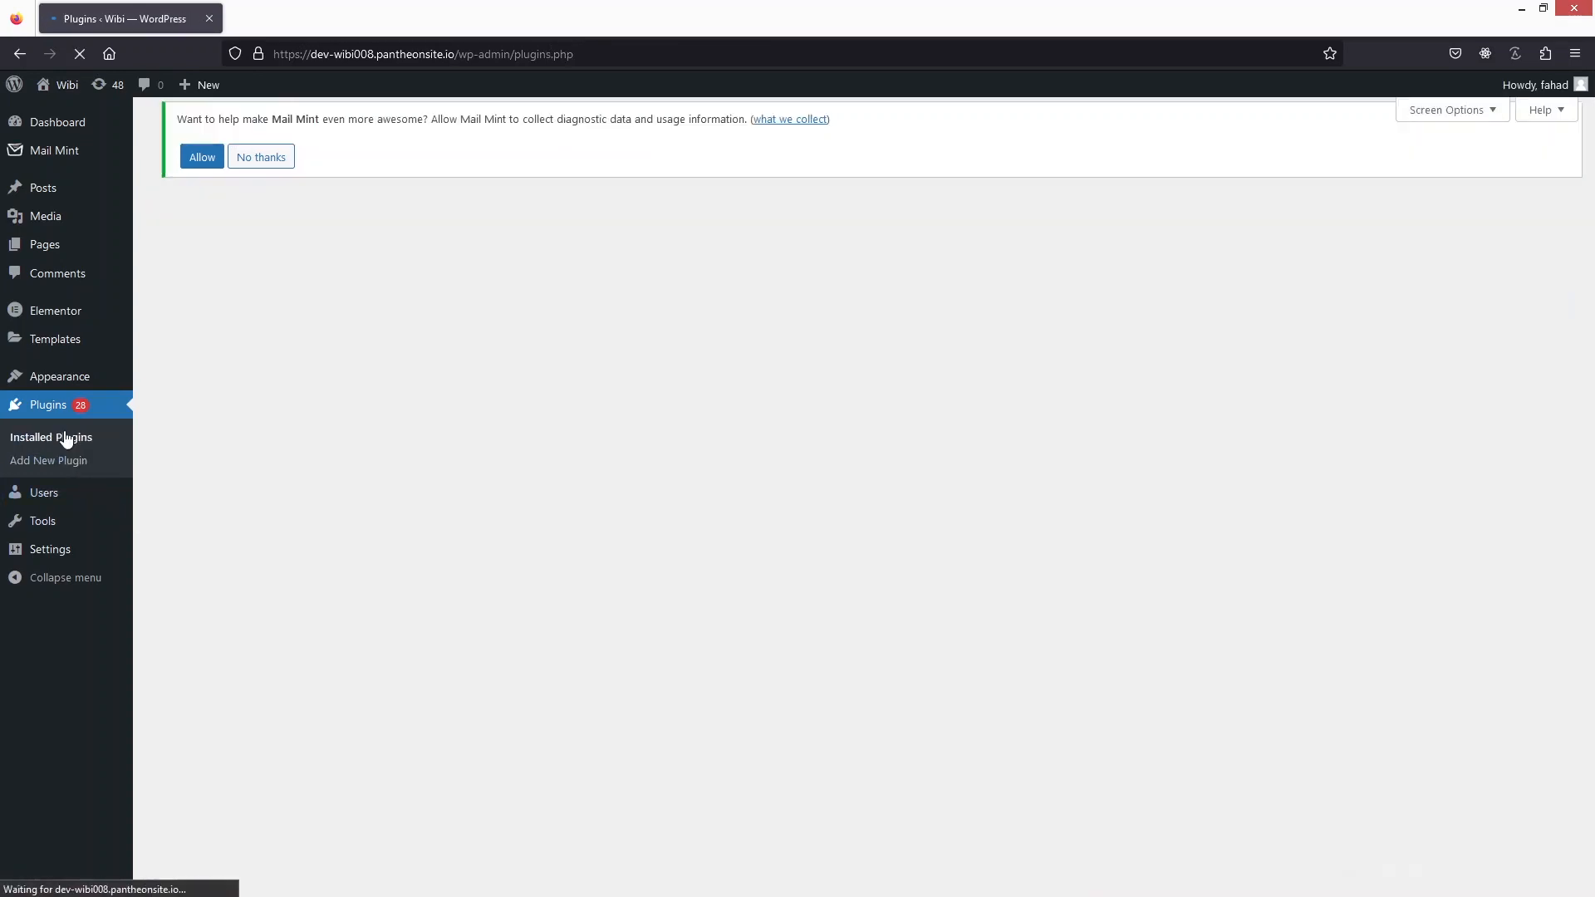
pyautogui.scroll(-20, 407, 656)
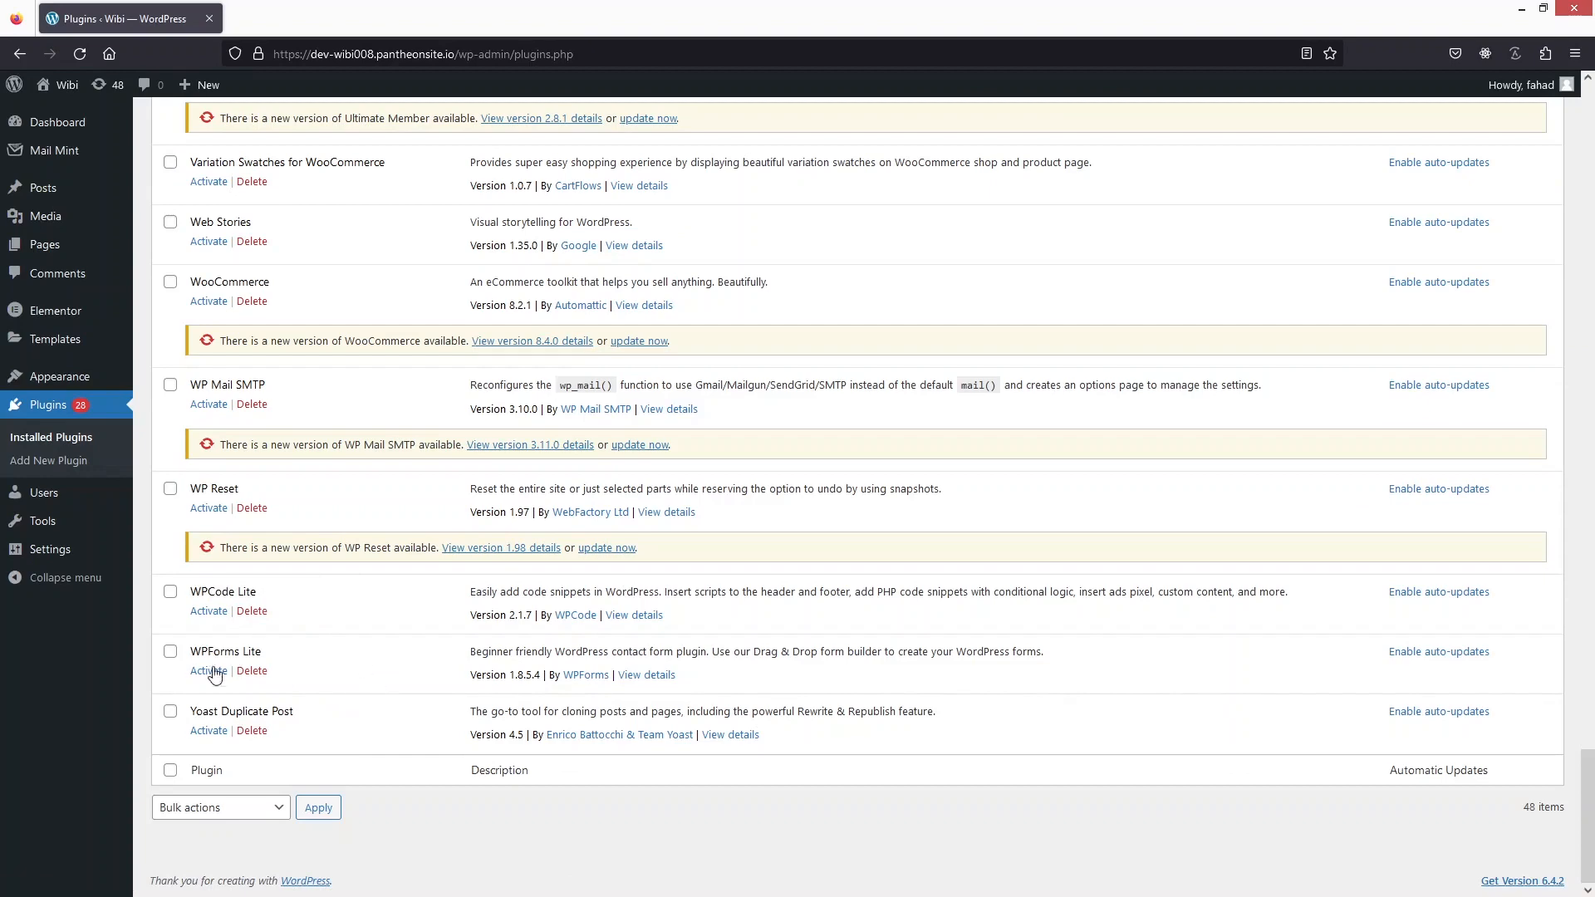
pyautogui.click(210, 672)
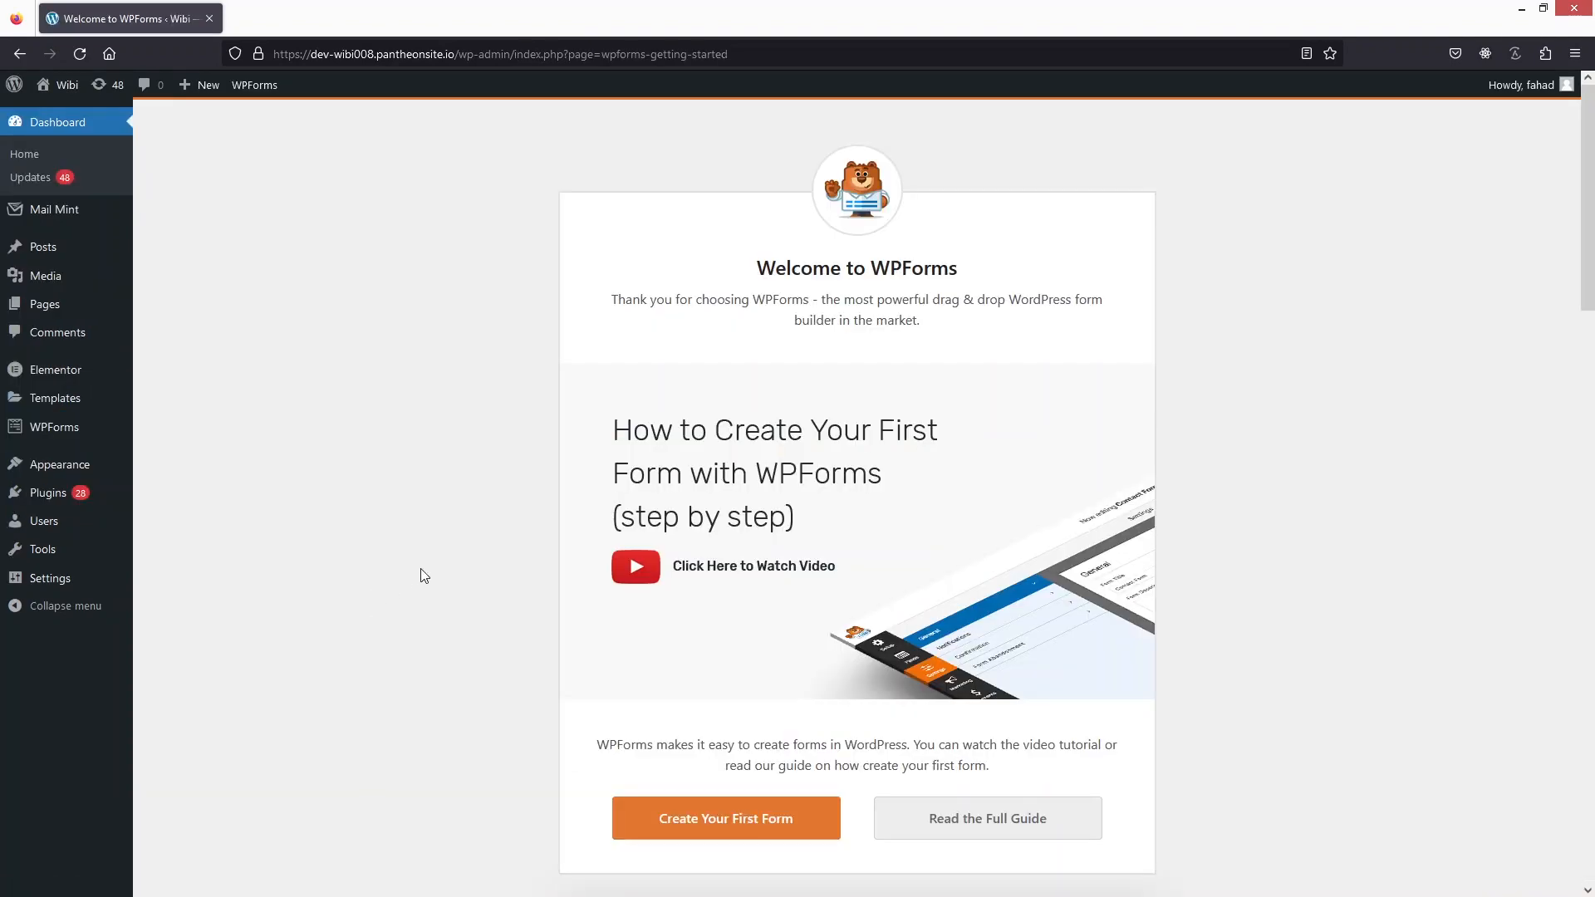
# Start creating the first WPForms form from the Blank Form template
pyautogui.scroll(-3, 466, 535)
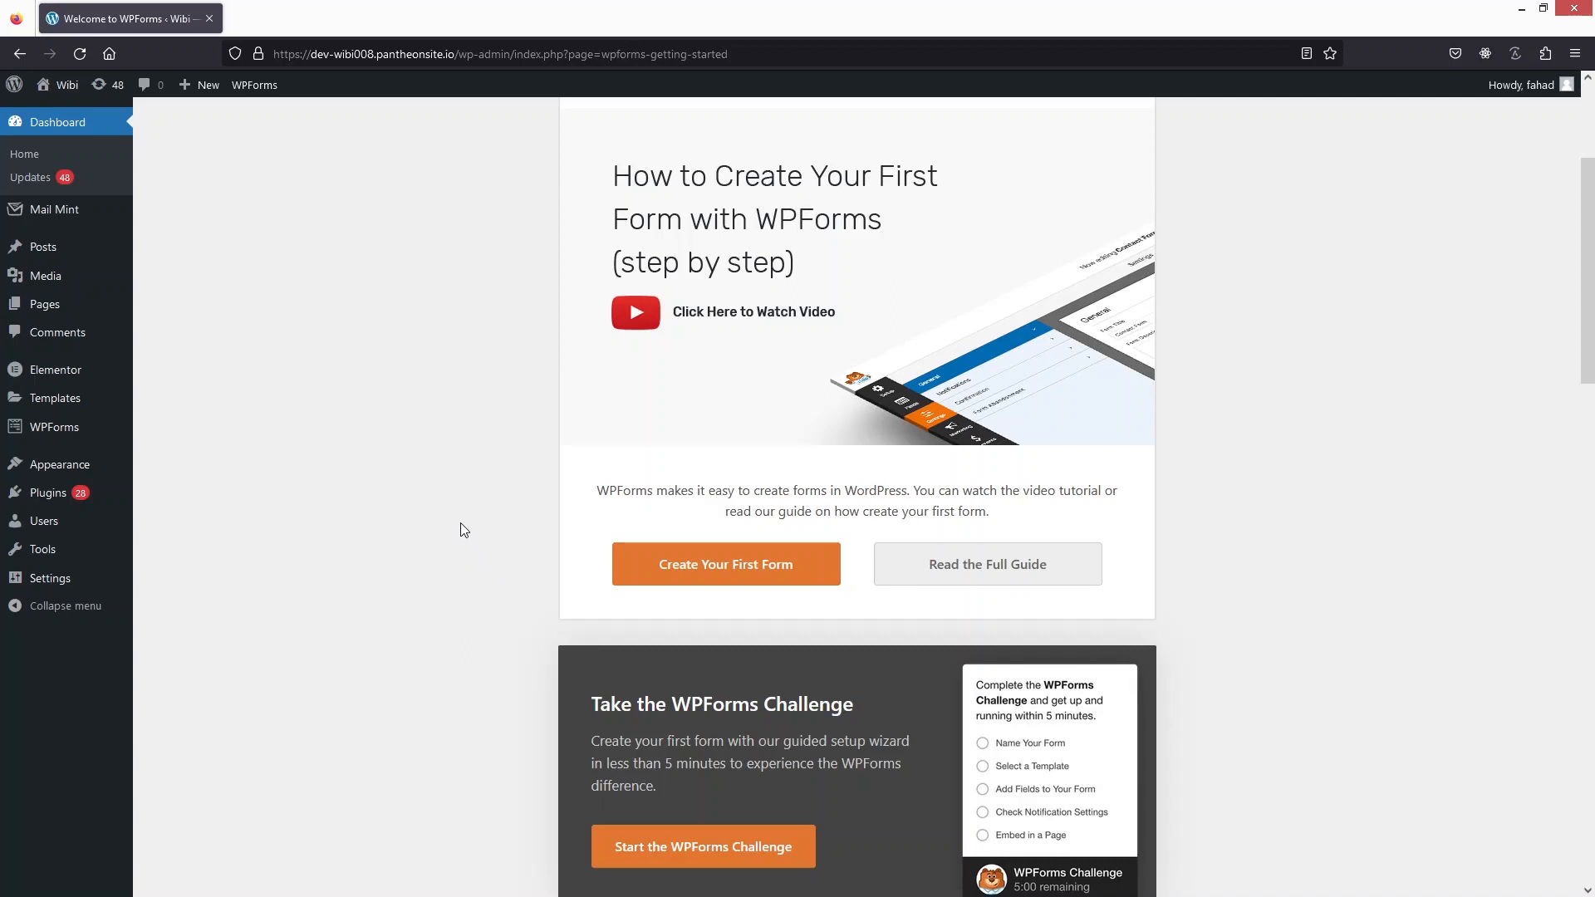
pyautogui.click(729, 572)
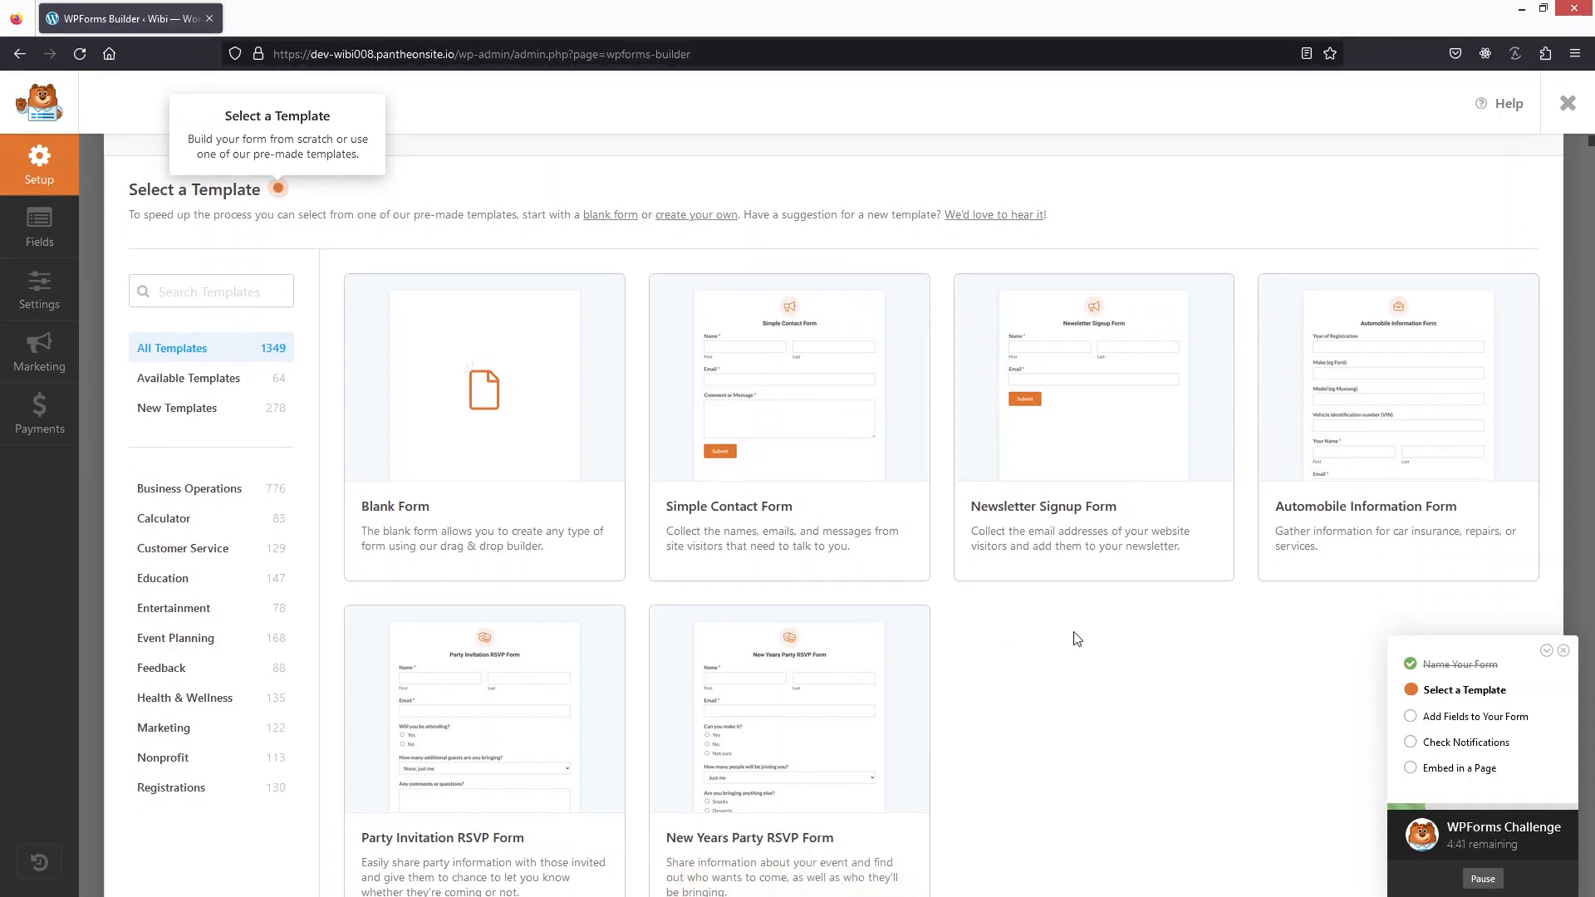
pyautogui.moveTo(805, 441)
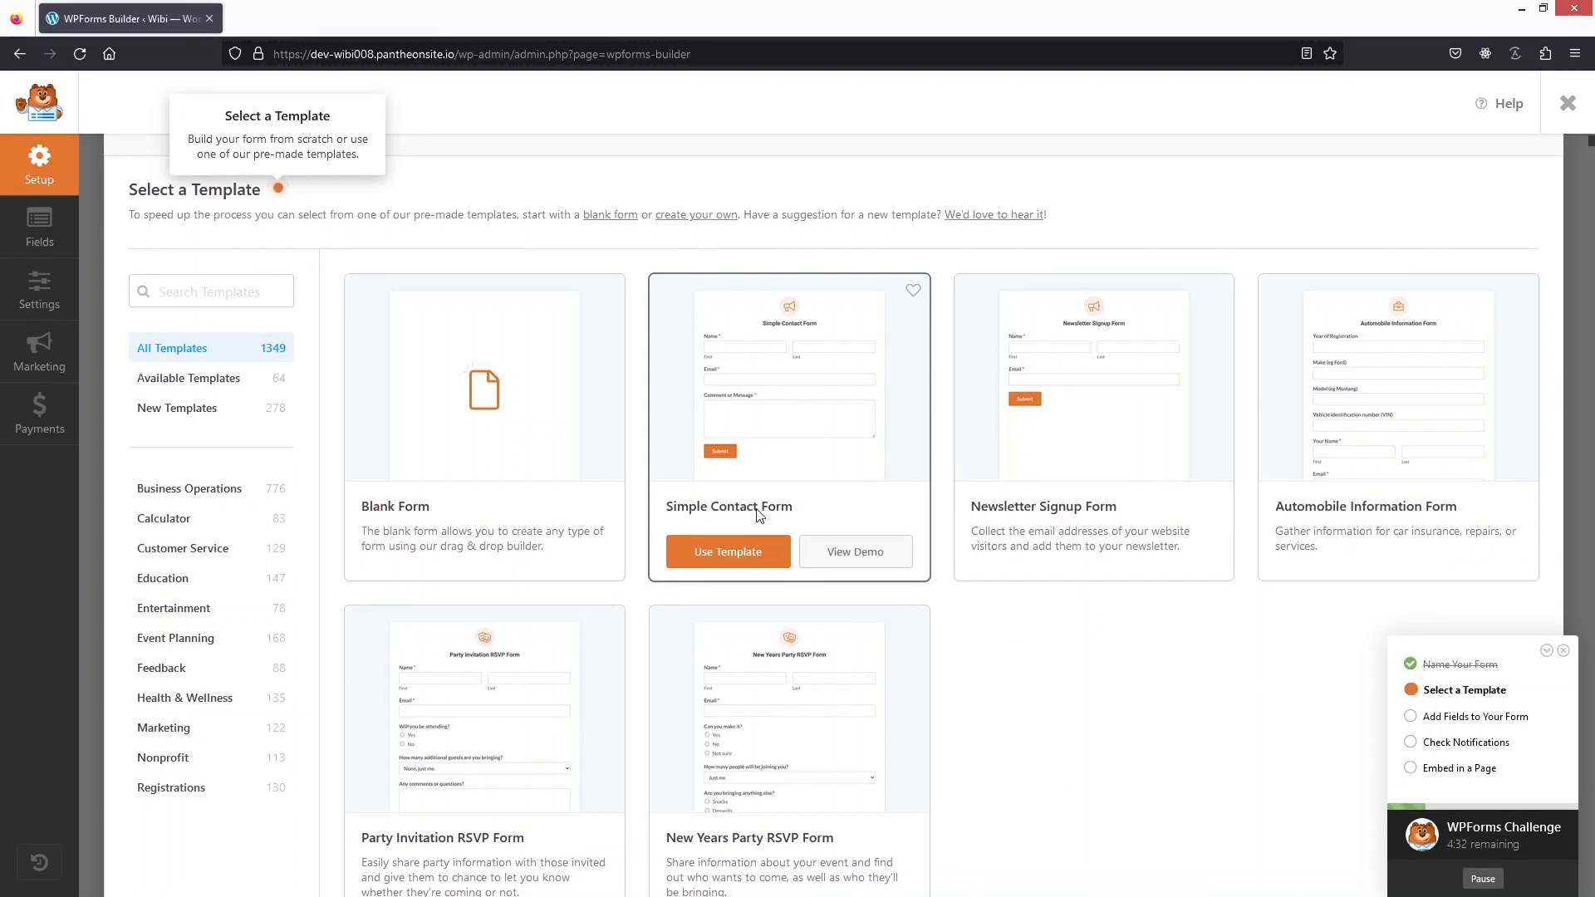
pyautogui.moveTo(502, 438)
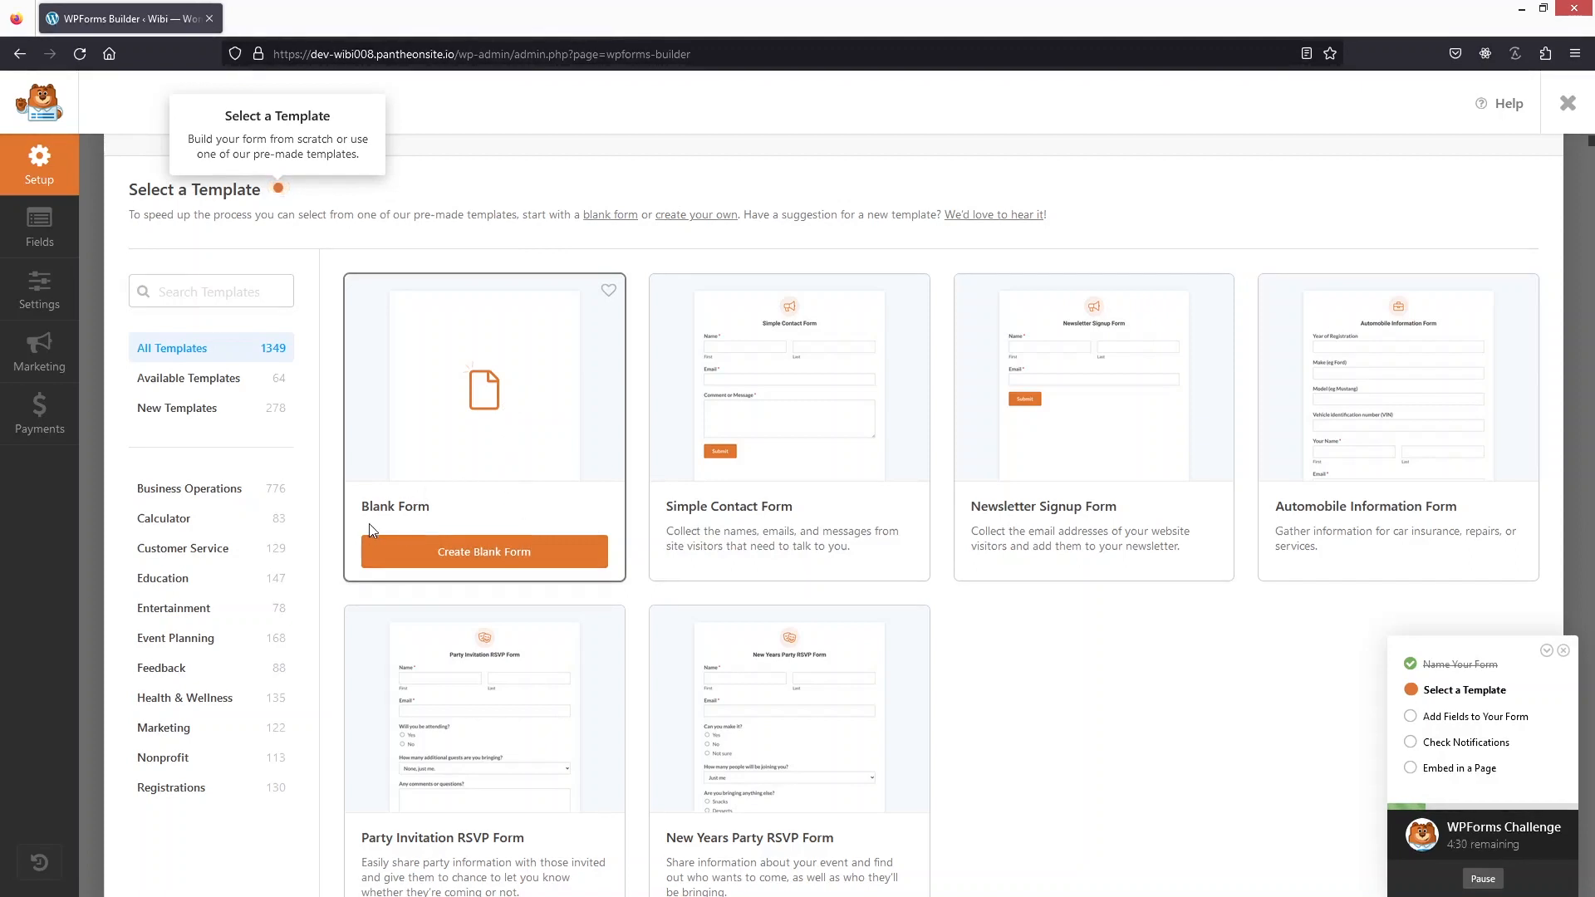
pyautogui.click(568, 557)
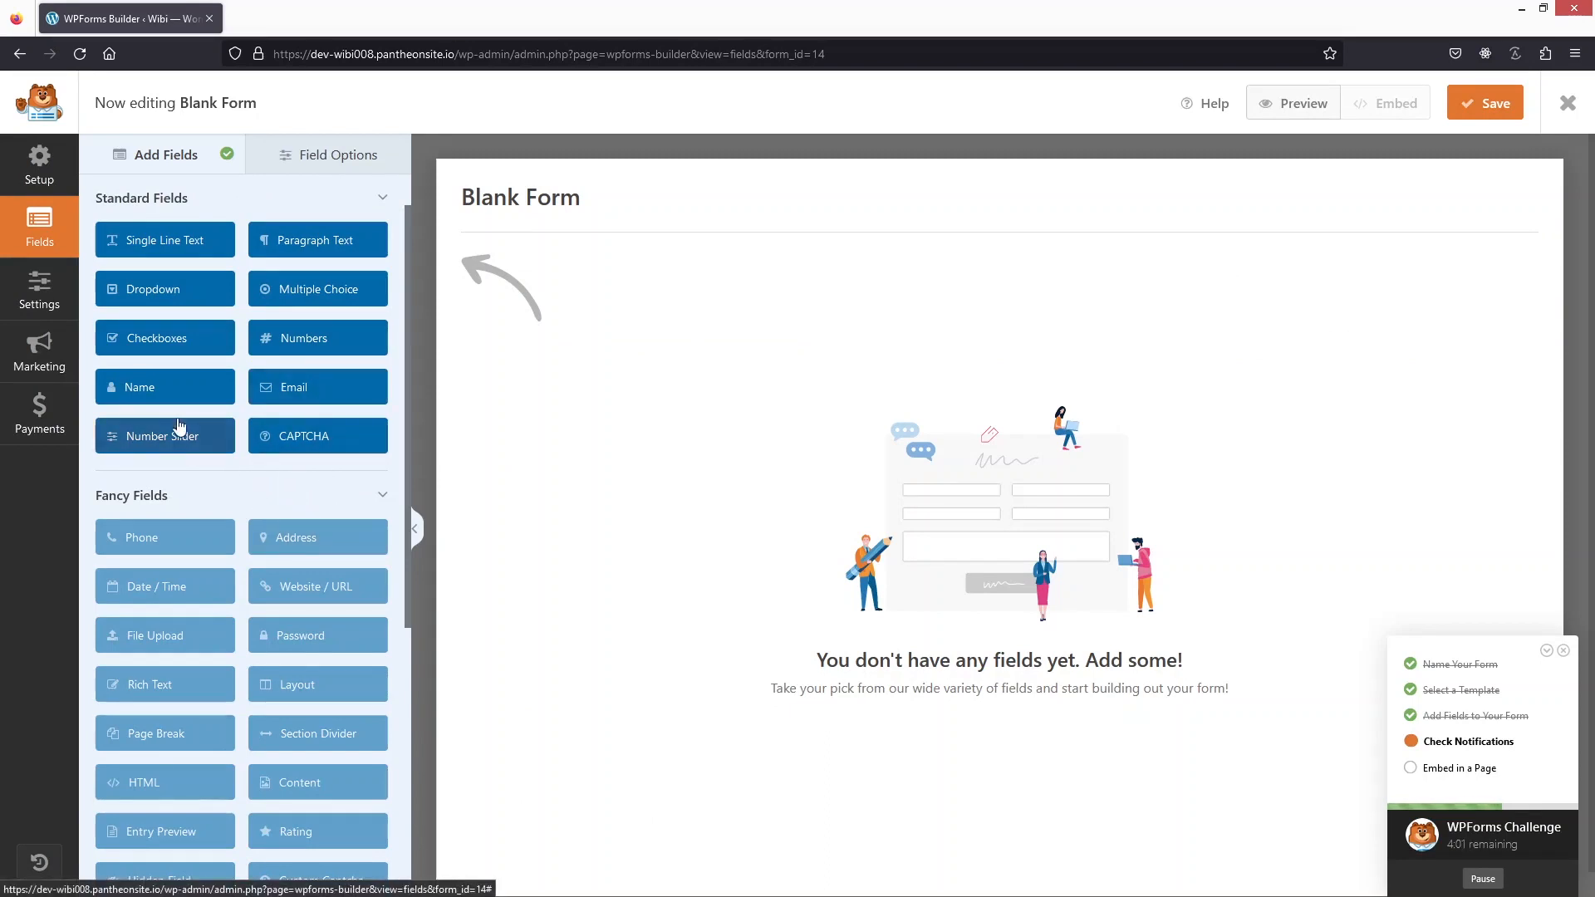
# Add Name, Email and Paragraph Text fields to the blank form, in that order
pyautogui.click(182, 386)
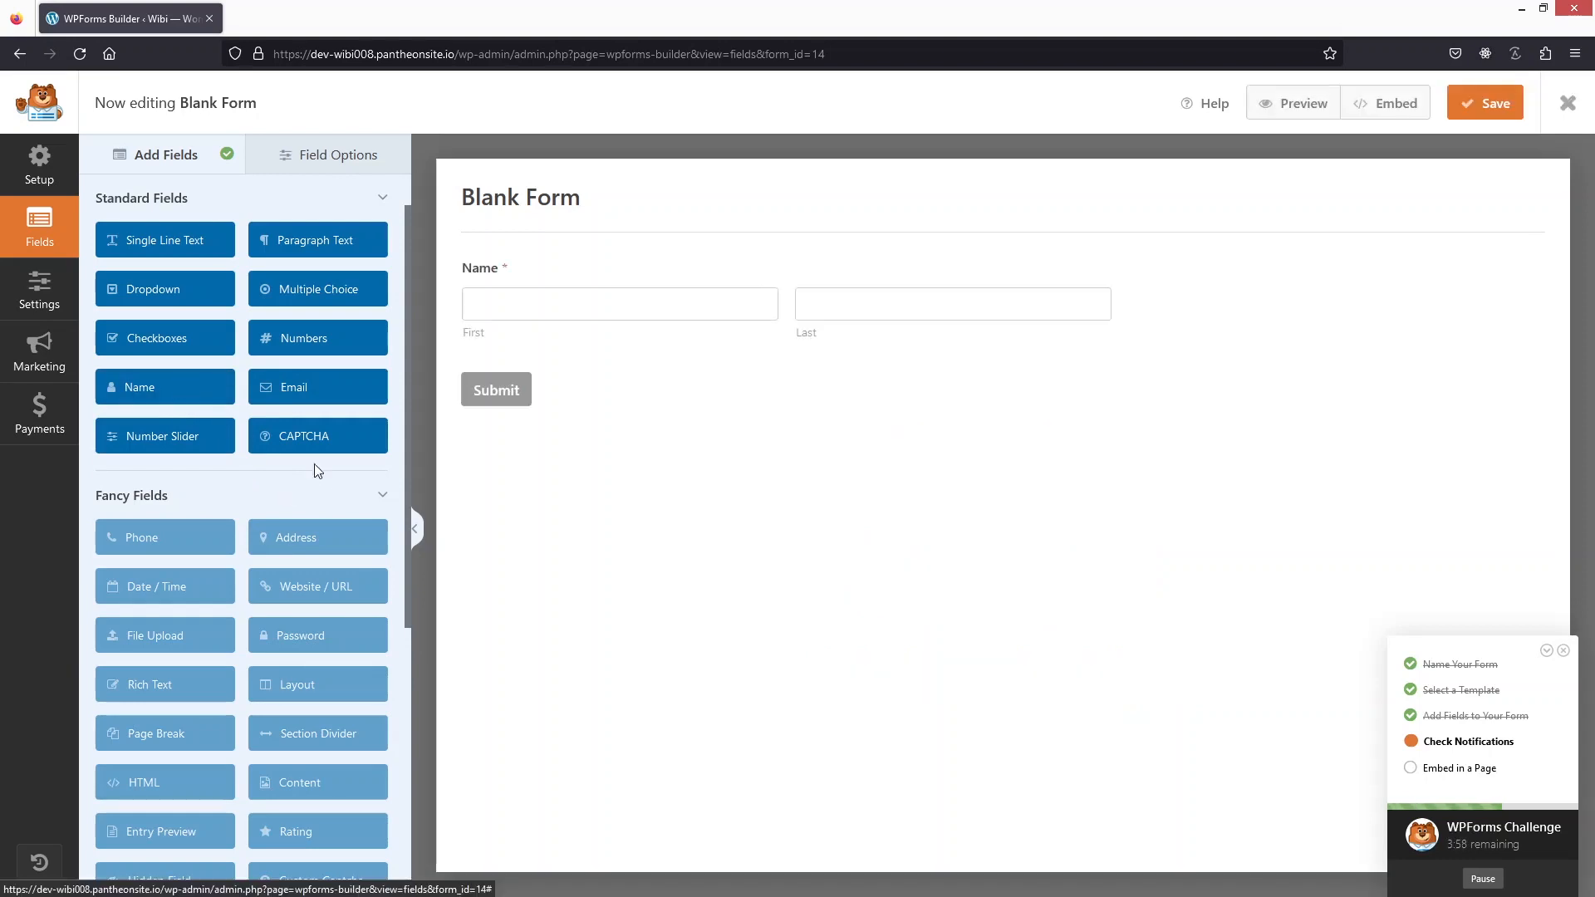
pyautogui.click(361, 396)
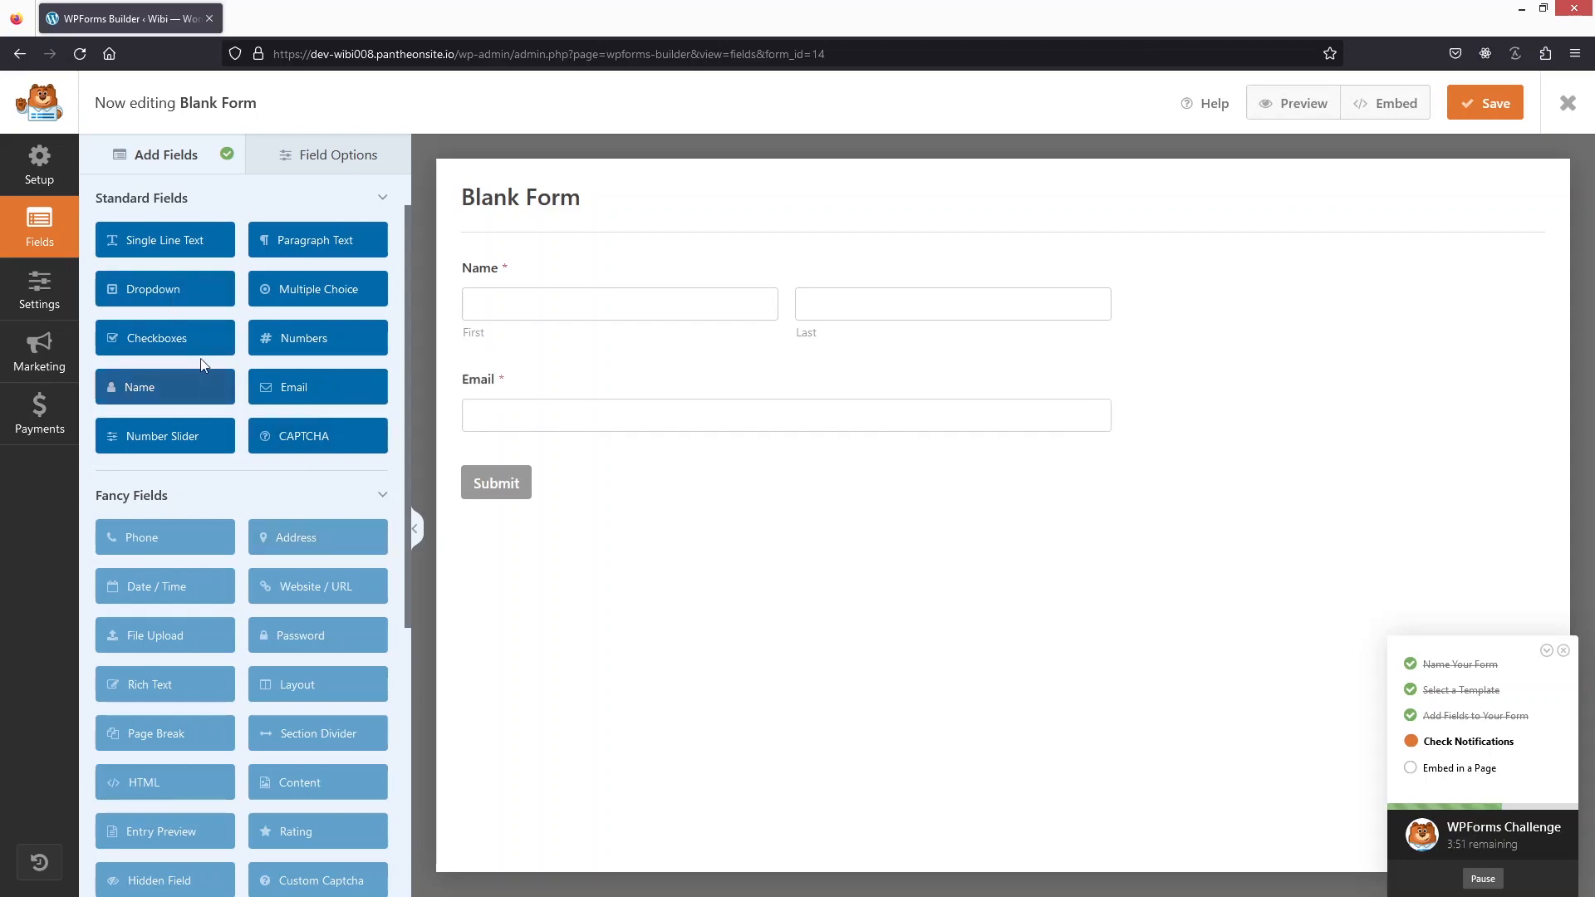
pyautogui.moveTo(314, 241); pyautogui.dragTo(679, 689)
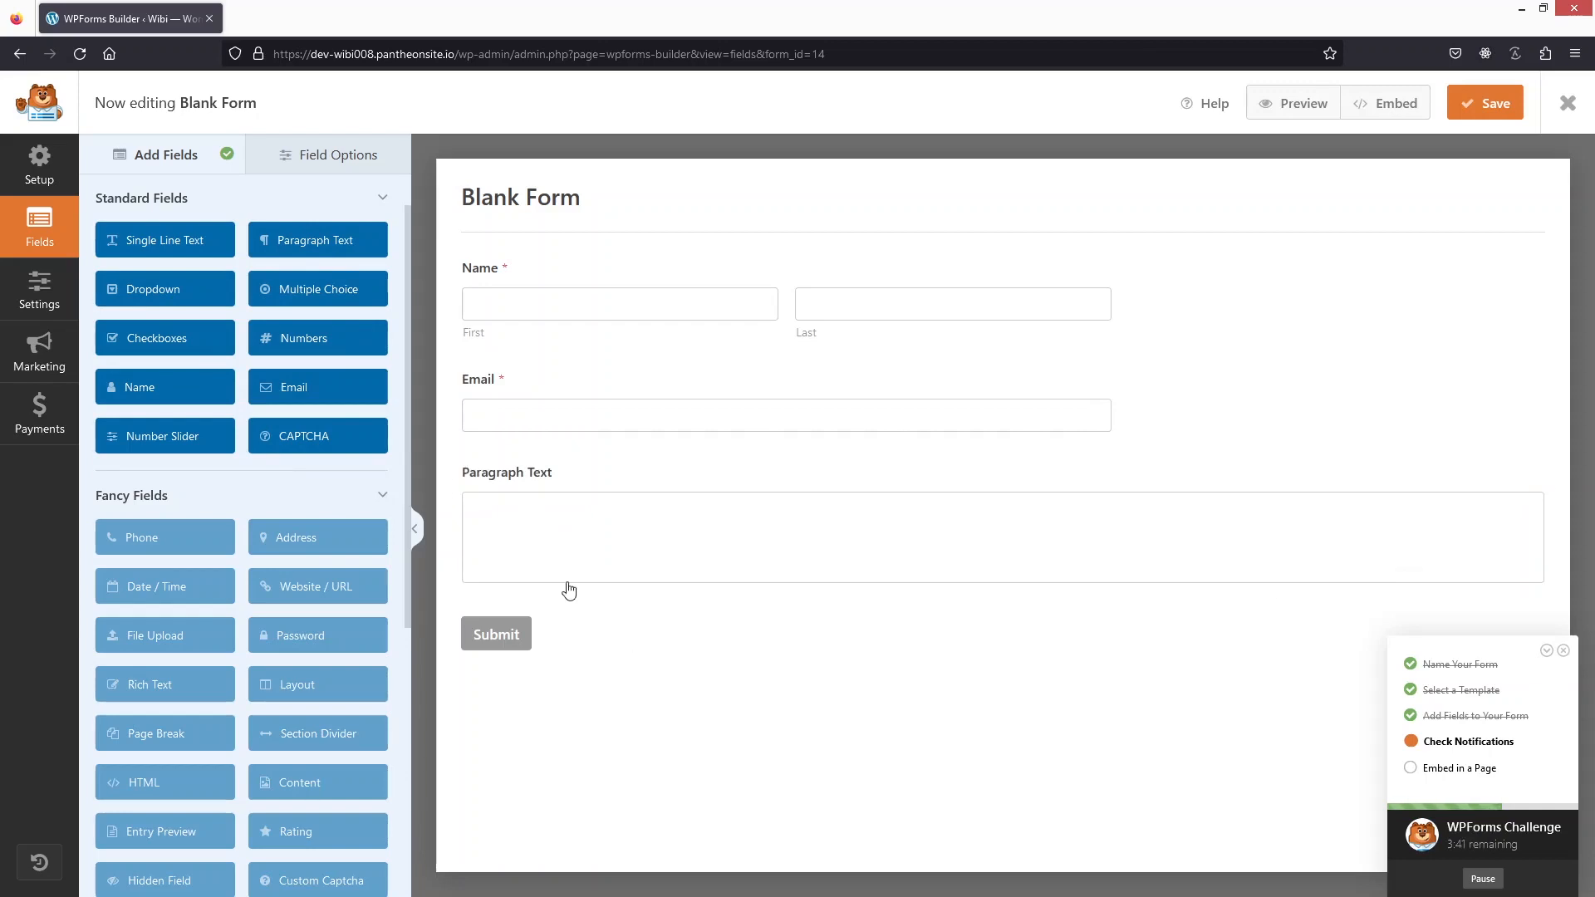
# Change the Paragraph Text field's label to "Message"
pyautogui.click(497, 488)
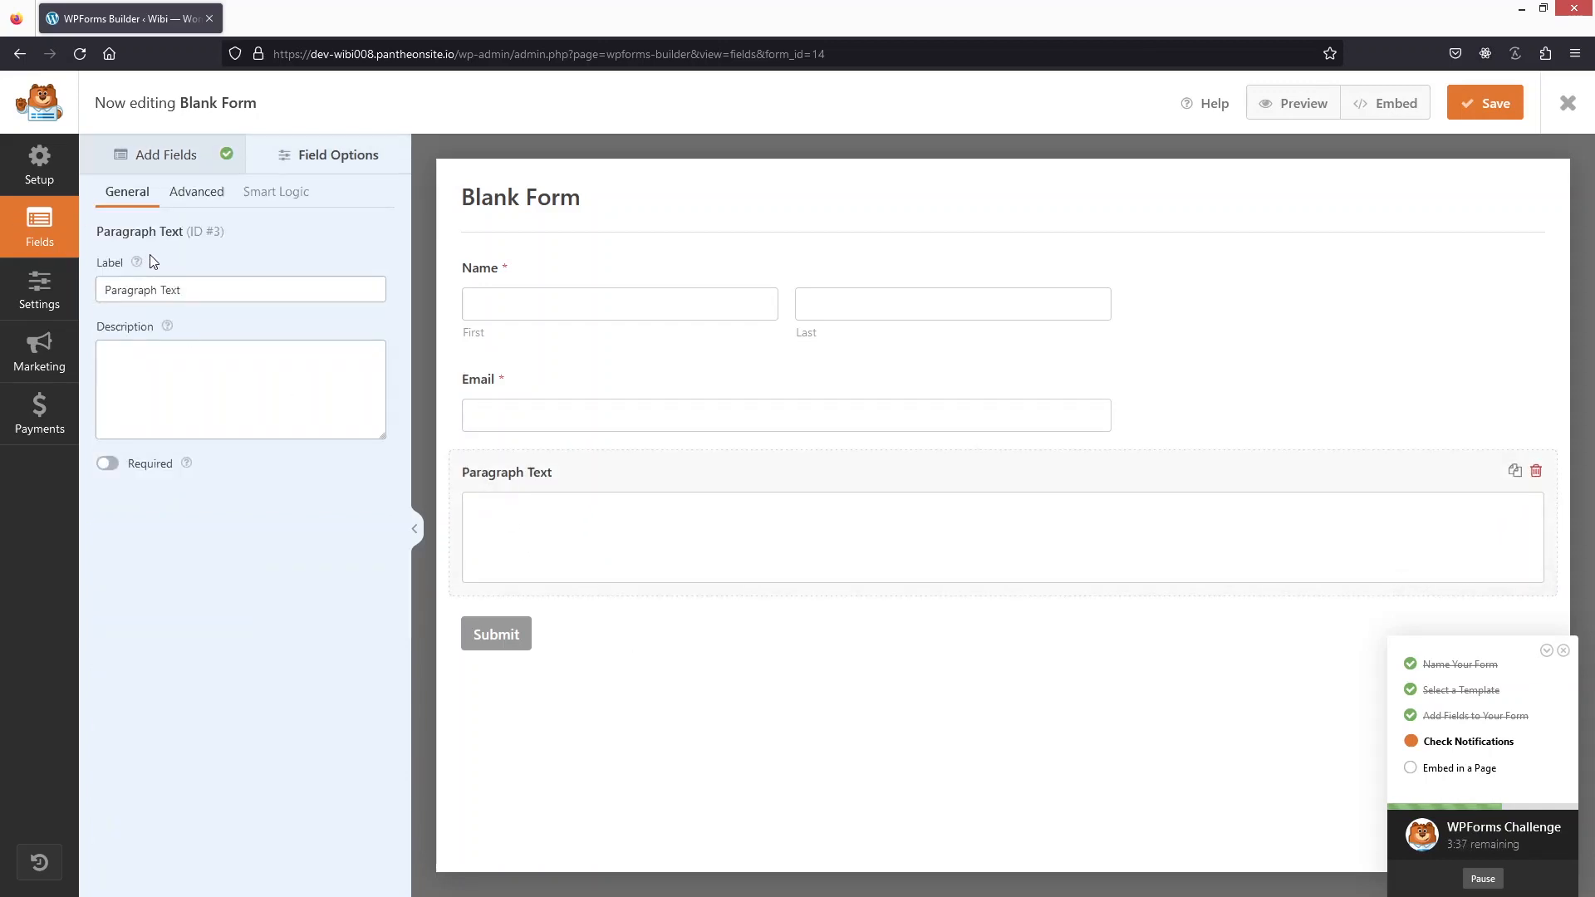
pyautogui.click(186, 283)
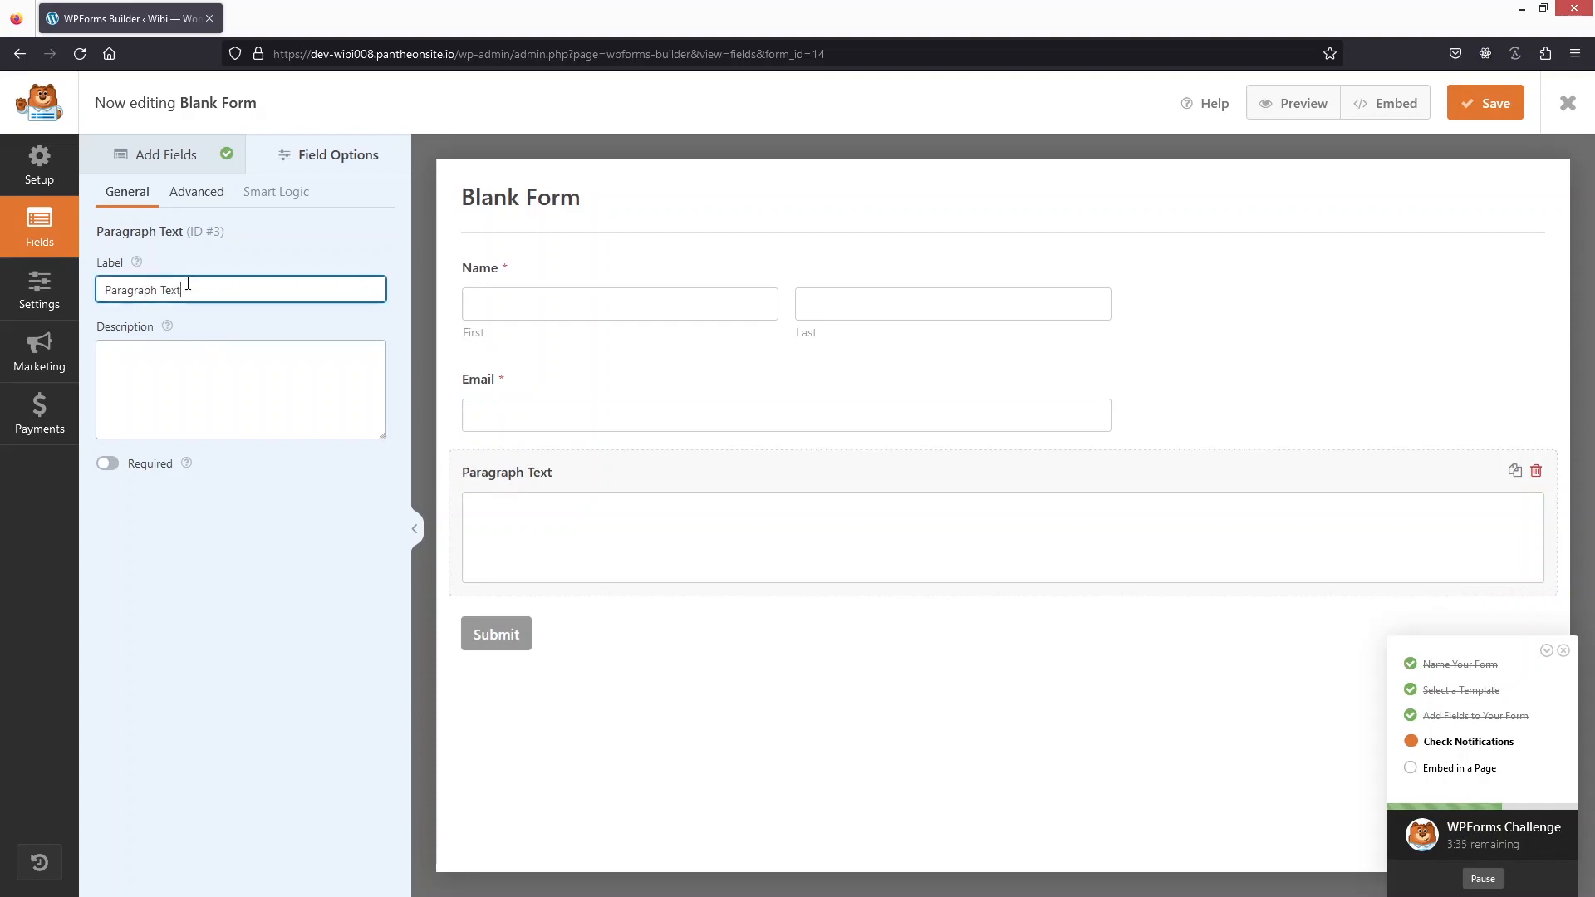
pyautogui.hotkey('shift', 'Left')
pyautogui.hotkey('shift', 'Left')
pyautogui.hotkey('shift', 'Left')
pyautogui.hotkey('shift', 'Left')
pyautogui.hotkey('shift', 'Left')
pyautogui.hotkey('shift', 'Left')
pyautogui.hotkey('shift', 'Left')
pyautogui.hotkey('shift', 'Left')
pyautogui.hotkey('shift', 'Left')
pyautogui.hotkey('shift', 'Left')
pyautogui.hotkey('shift', 'Left')
pyautogui.hotkey('shift', 'Left')
pyautogui.hotkey('shift', 'Left')
pyautogui.write('Message')
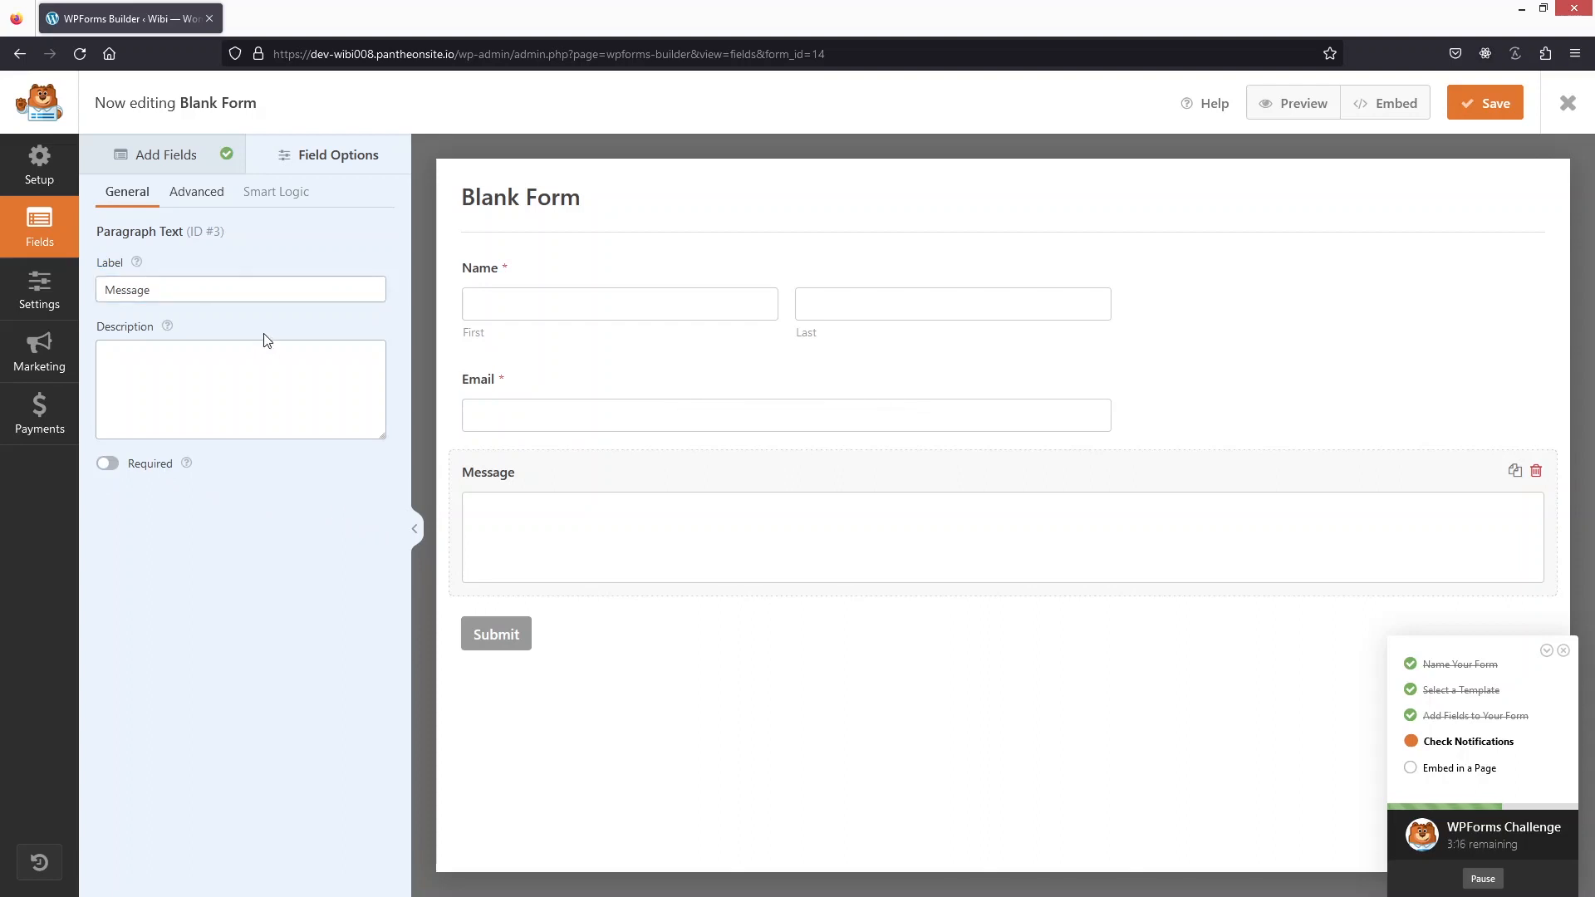
# Examine the advanced options of the Message field, the general and advanced options of the Name and Email fields, and Smart Logic
pyautogui.click(189, 202)
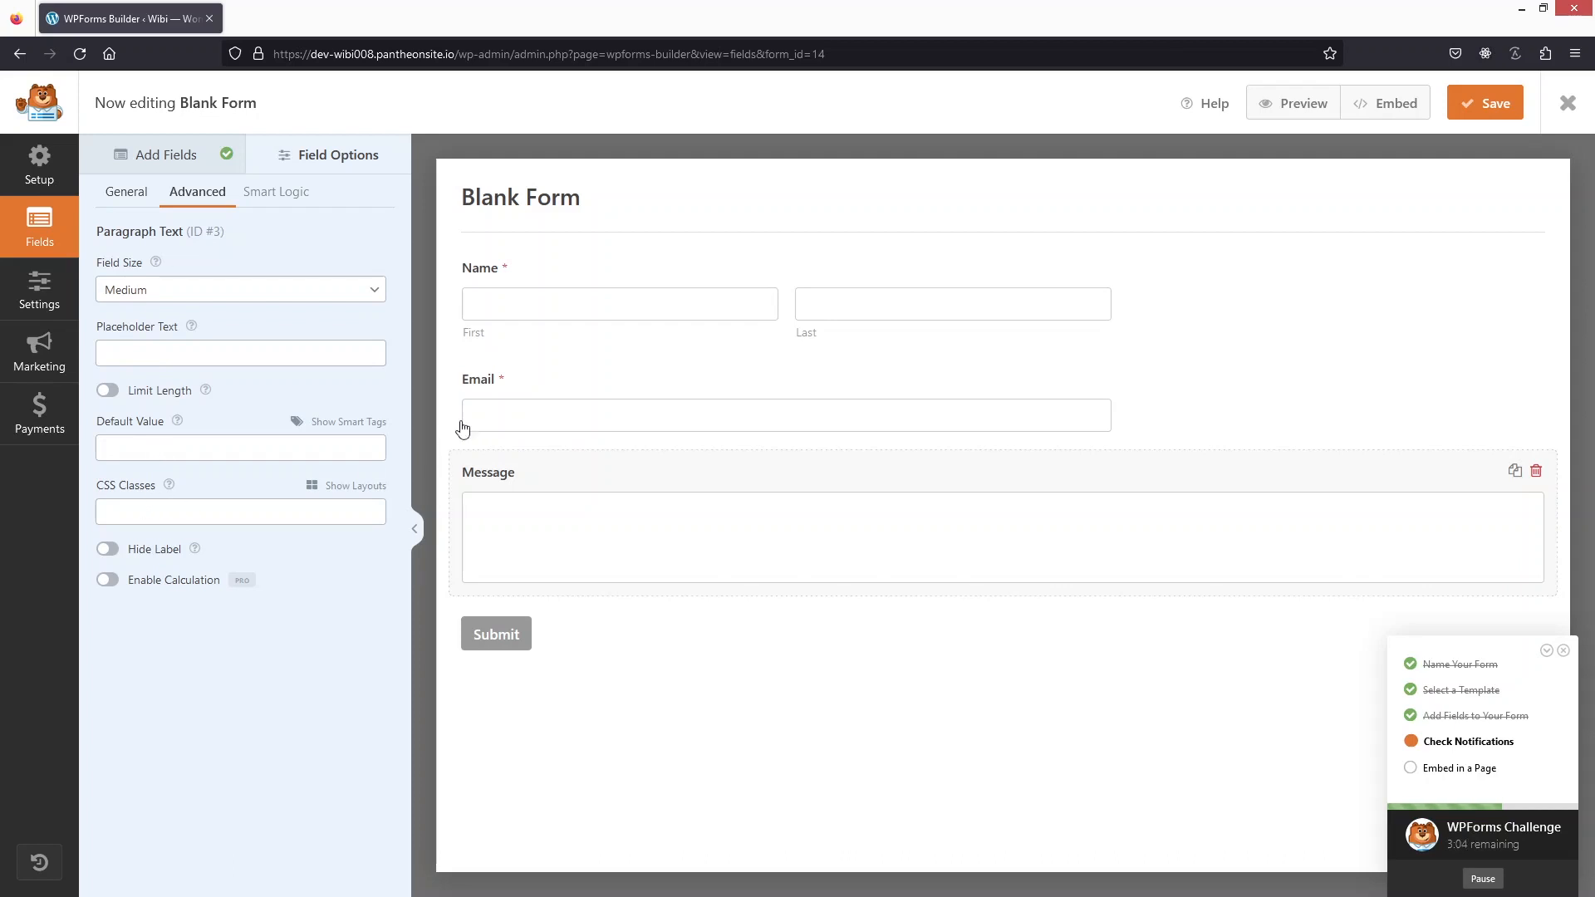
pyautogui.click(515, 310)
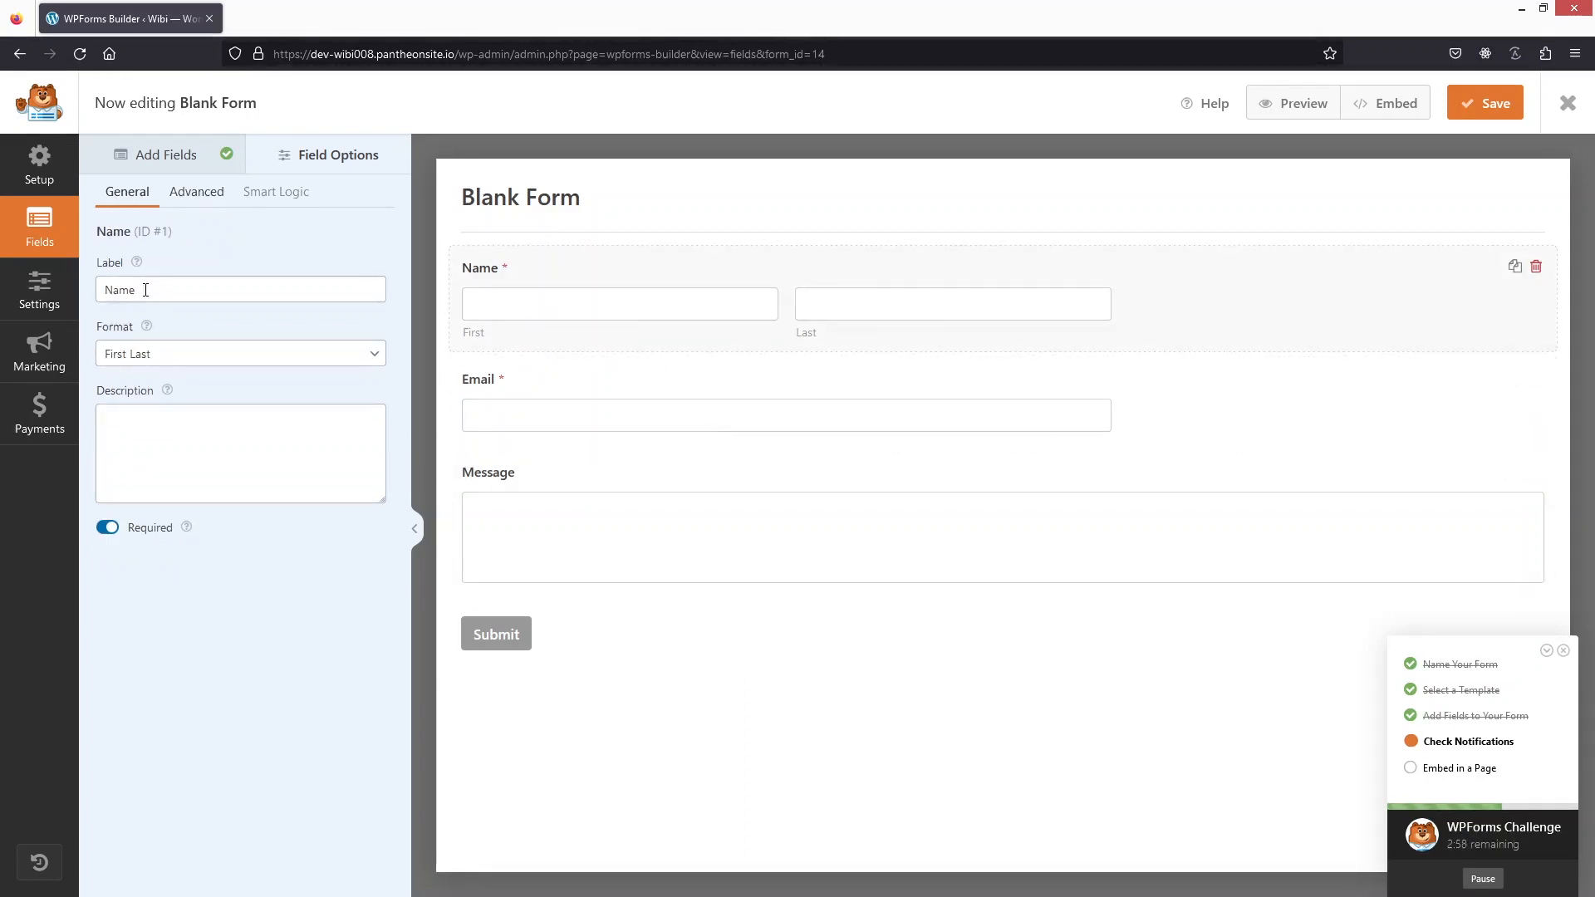
pyautogui.moveTo(150, 286); pyautogui.dragTo(107, 289)
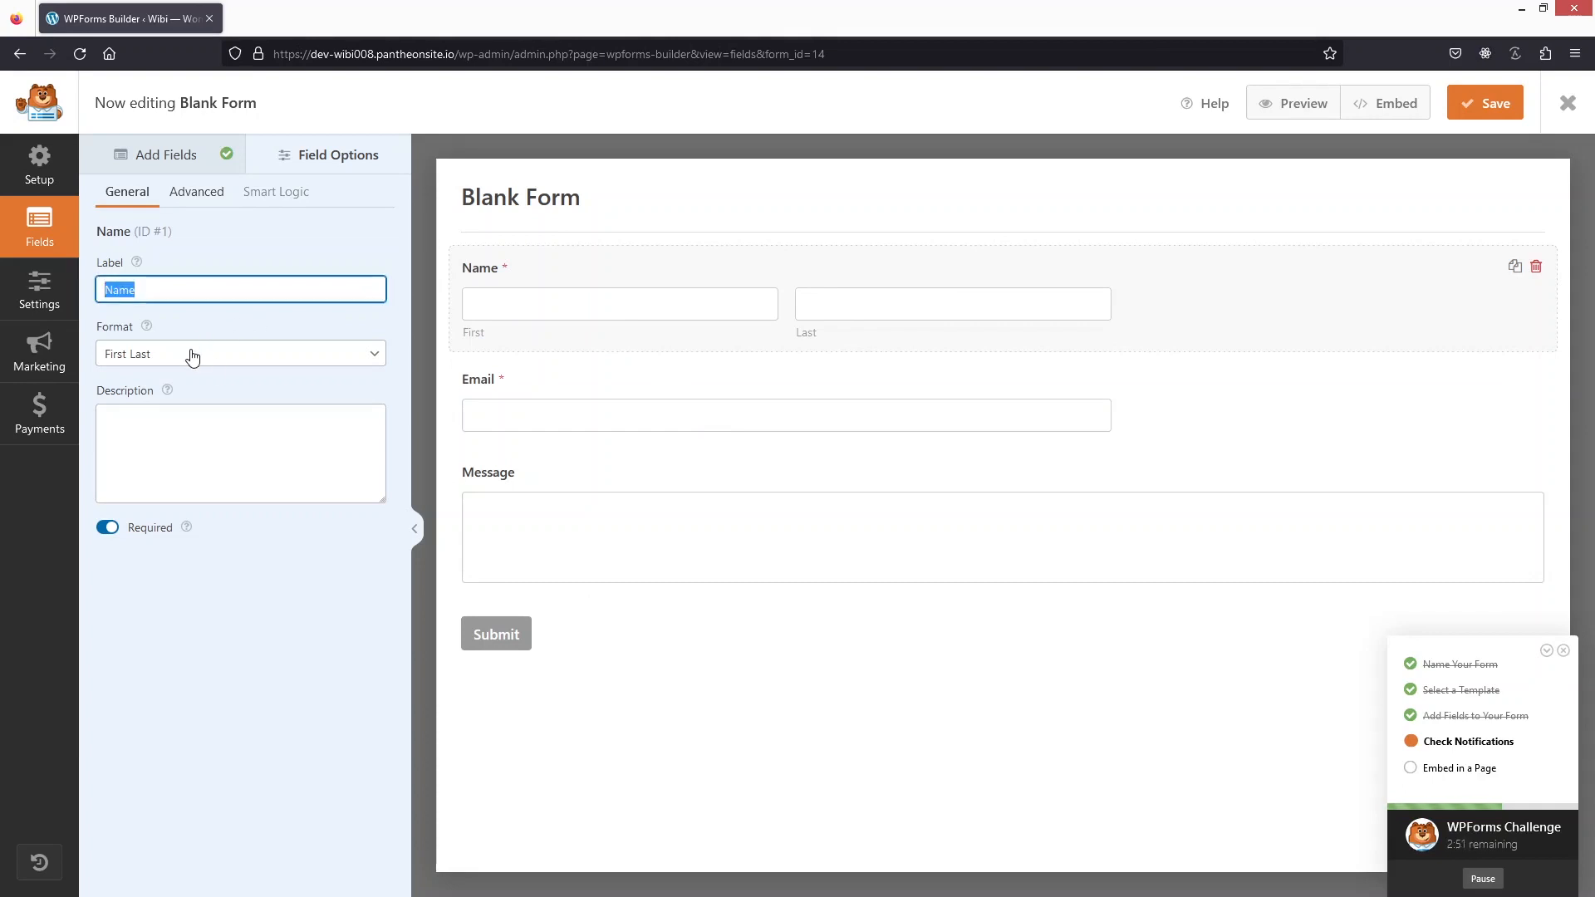
pyautogui.click(150, 465)
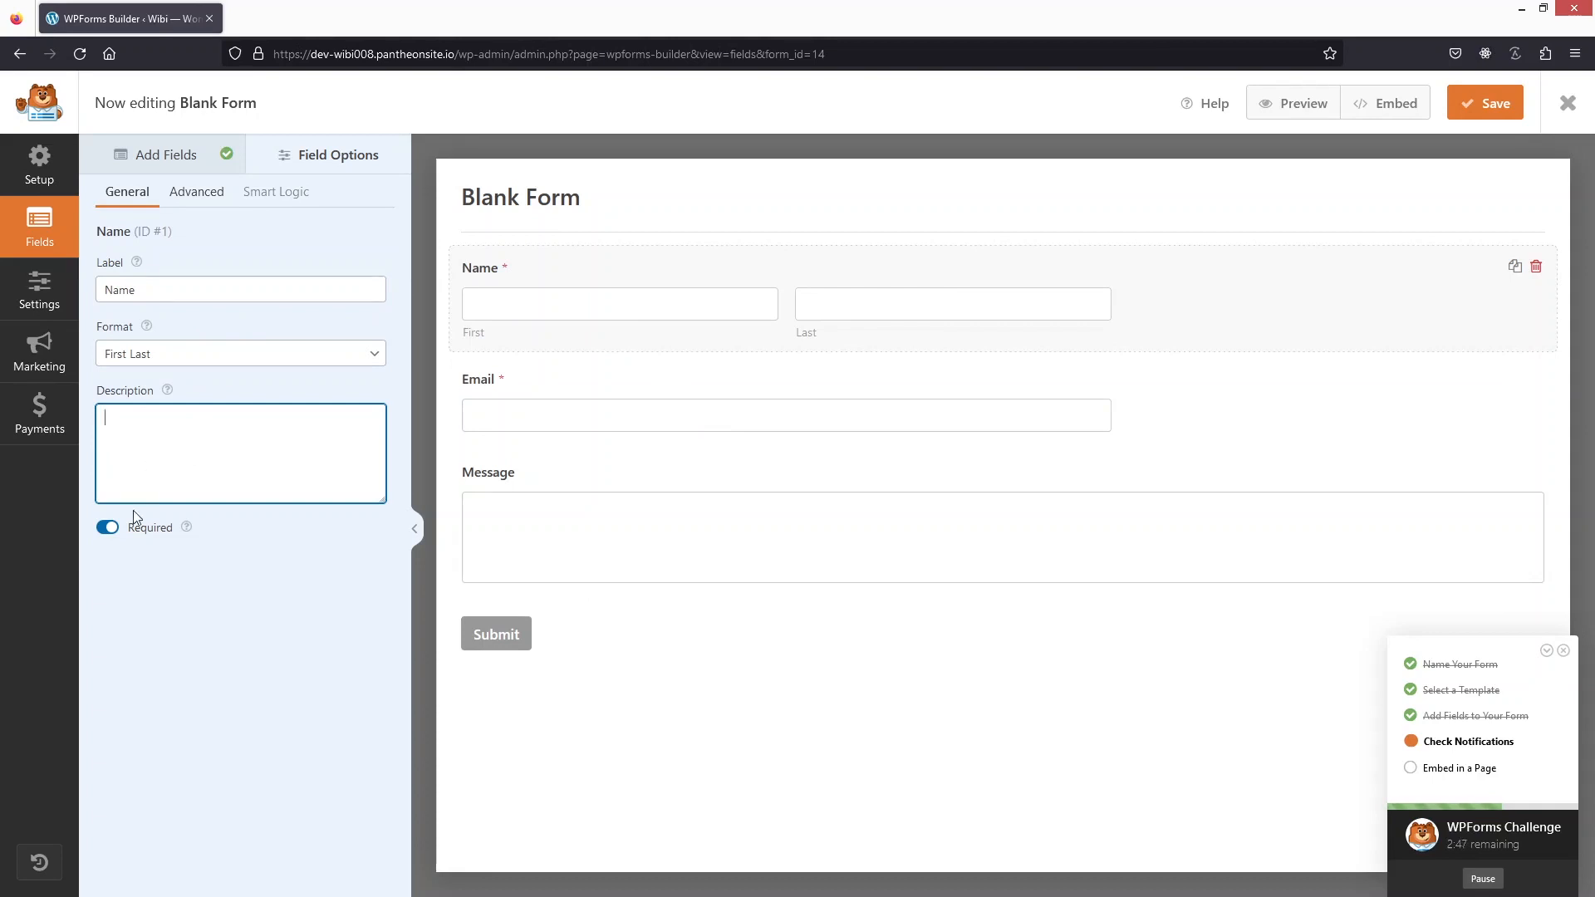
pyautogui.click(196, 192)
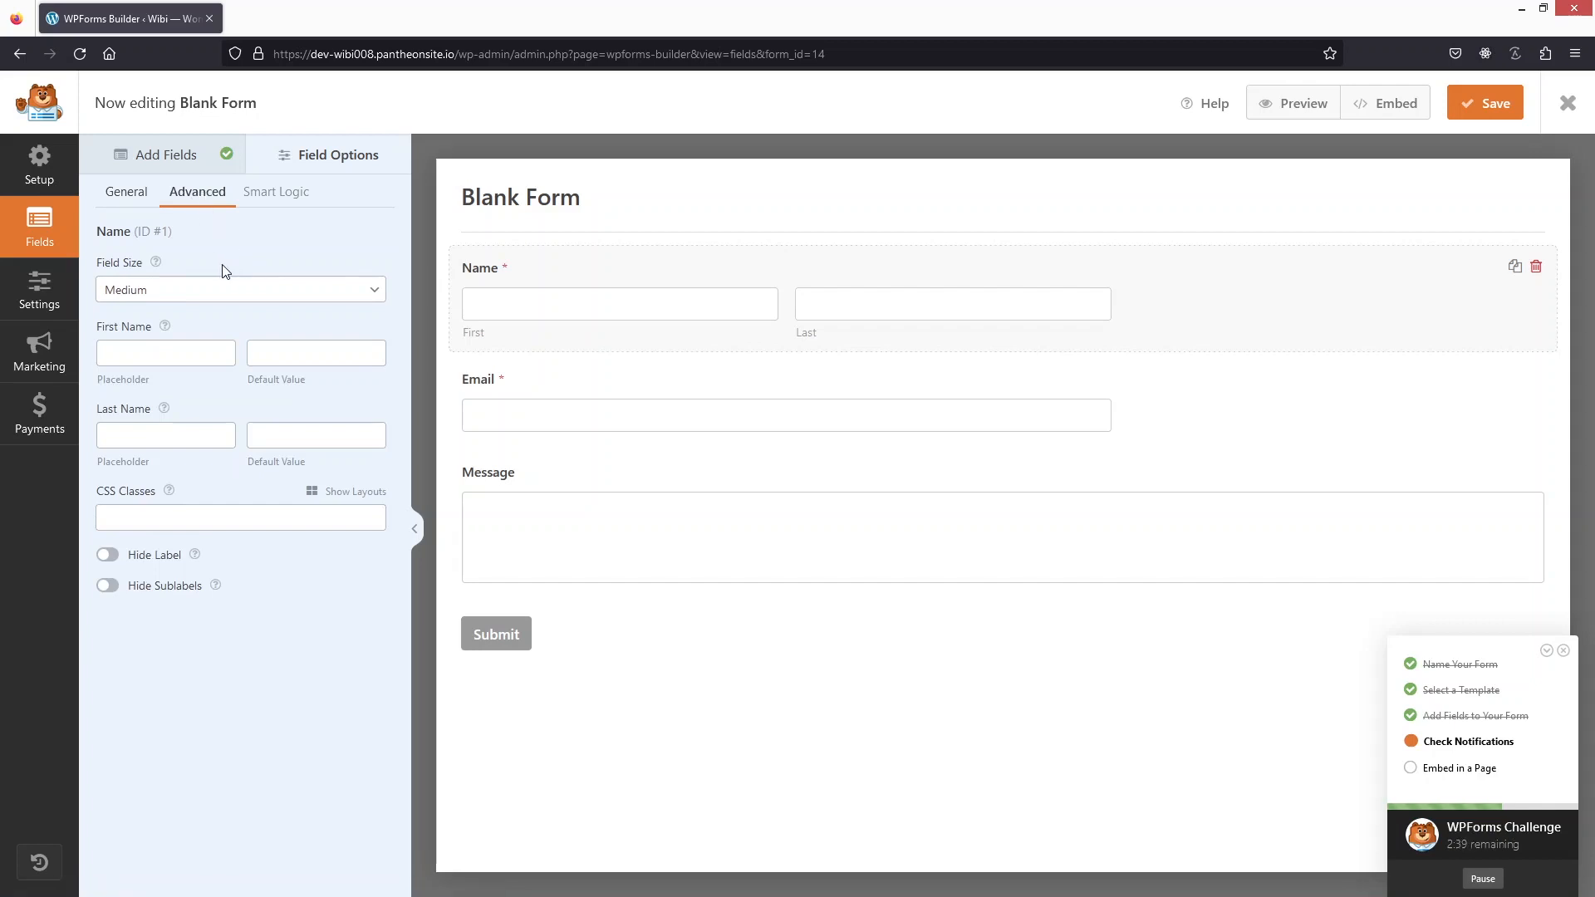
pyautogui.click(599, 386)
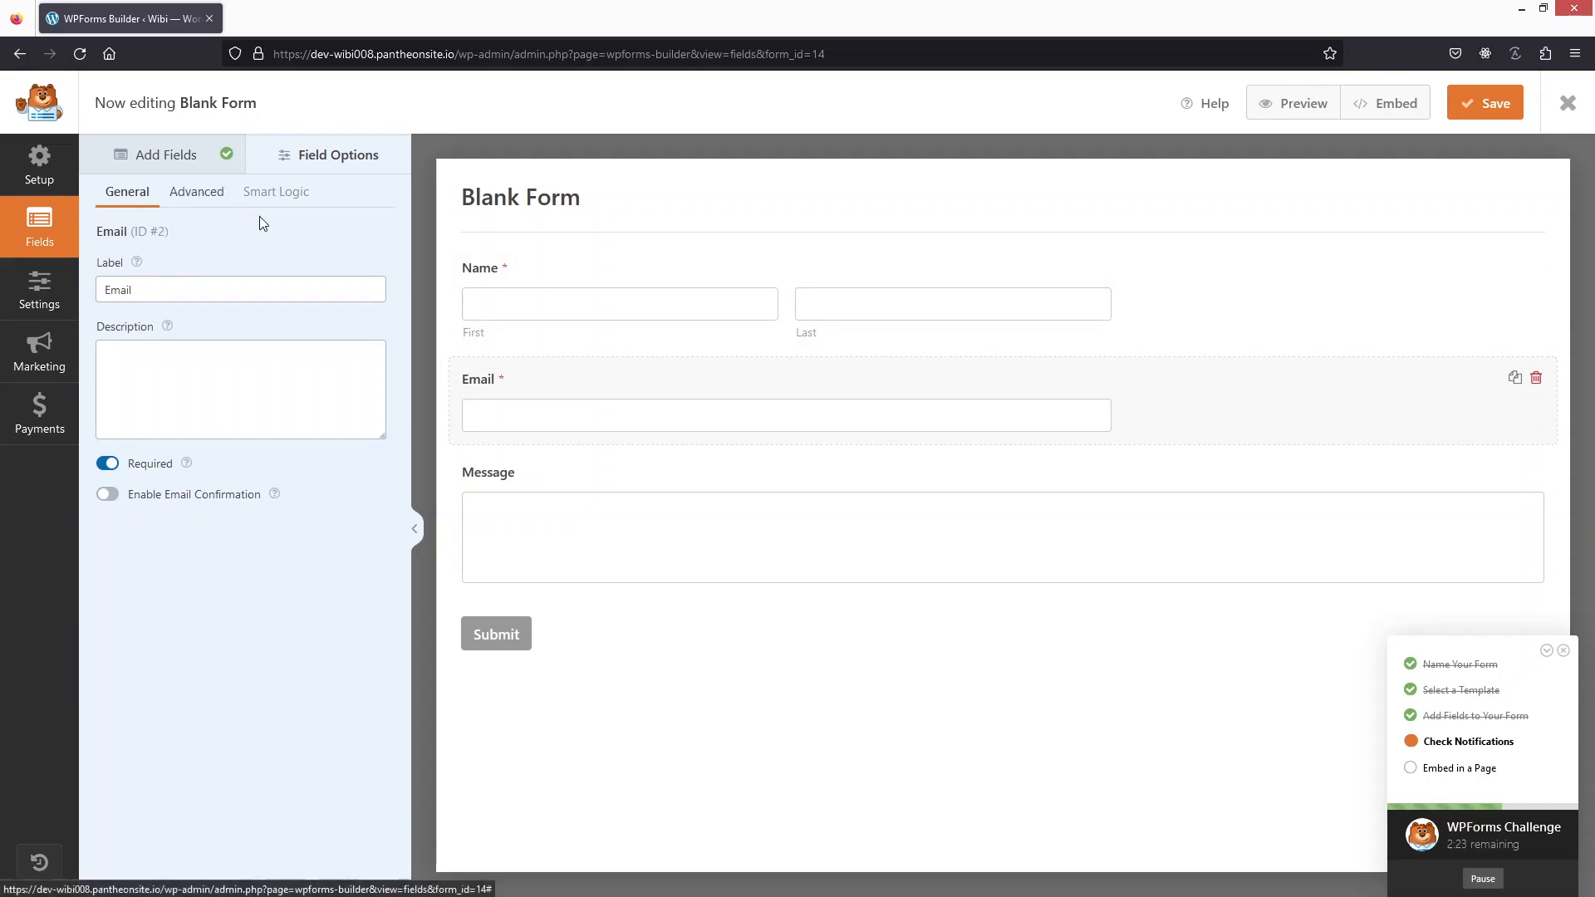
pyautogui.click(200, 198)
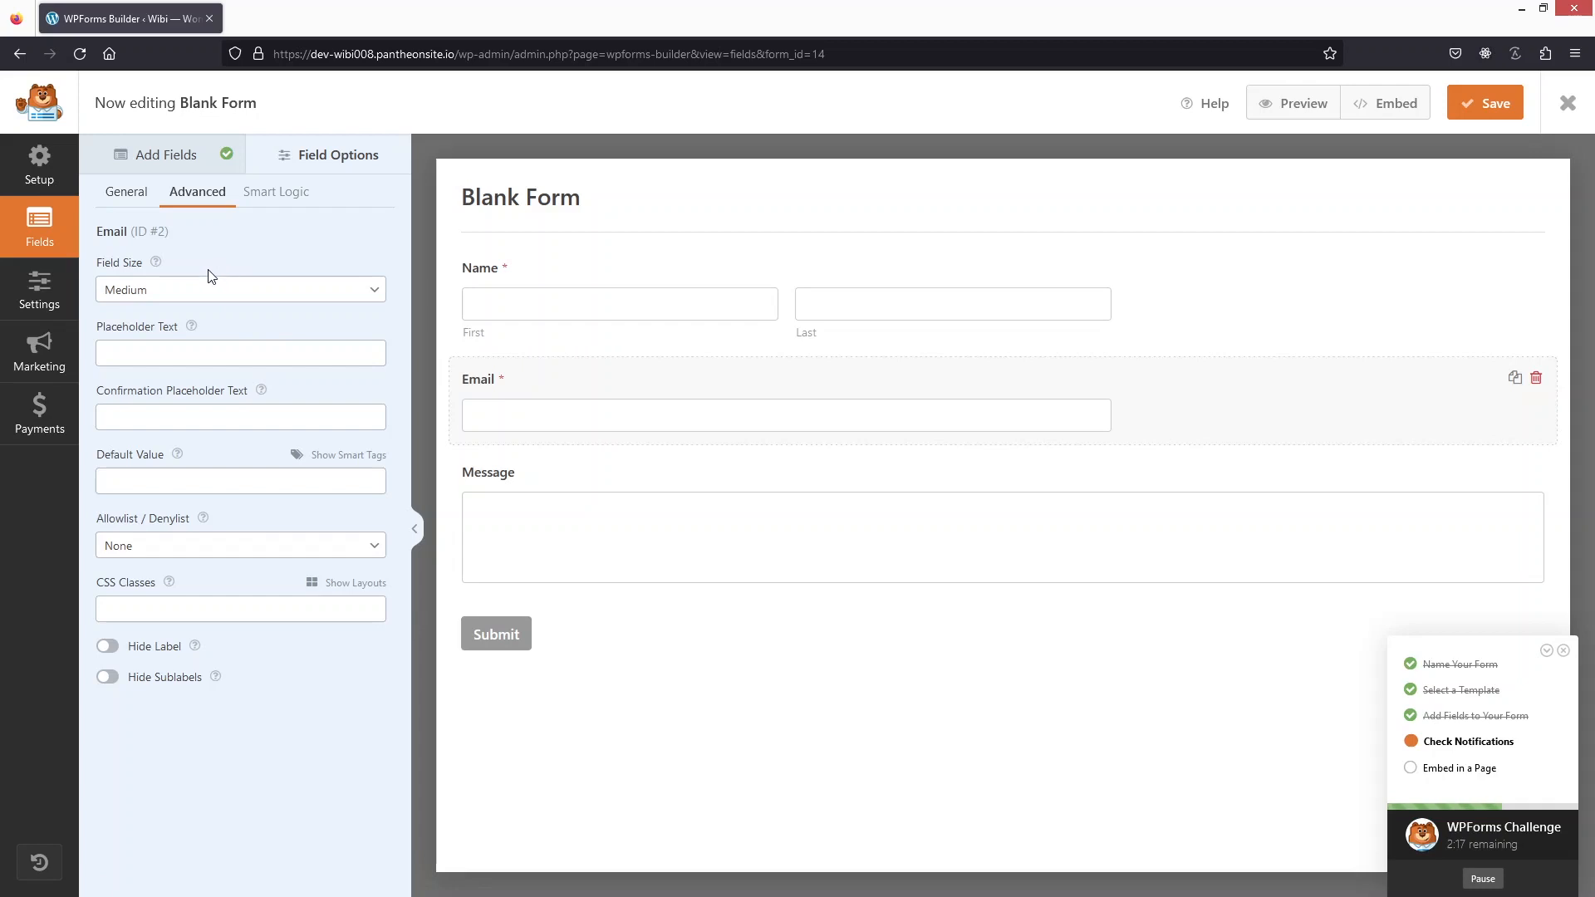
pyautogui.click(295, 201)
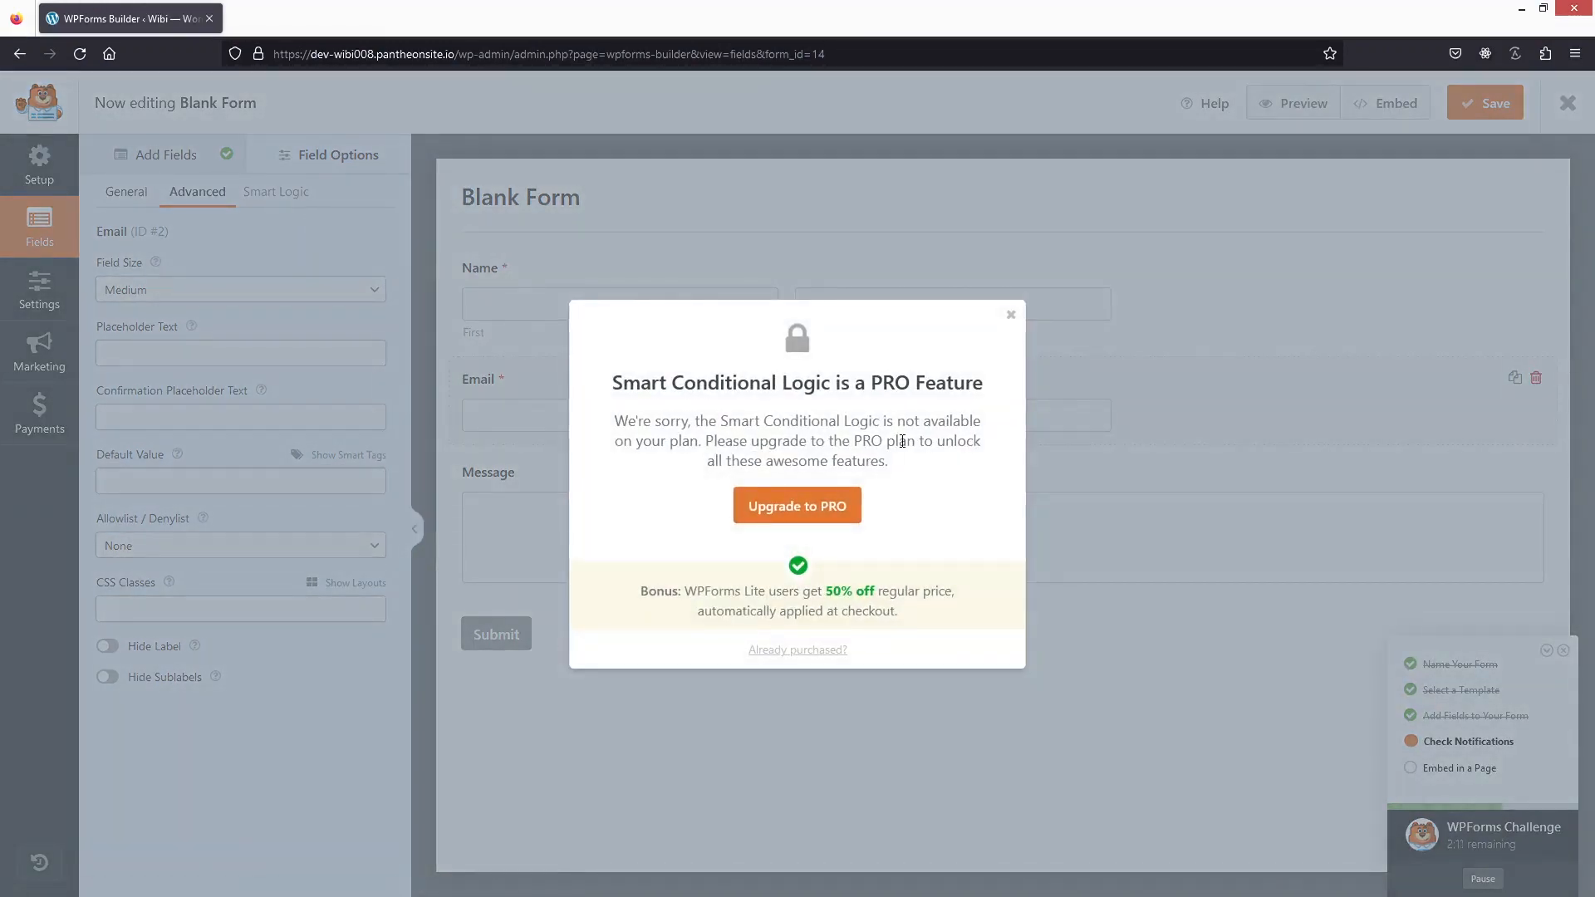
pyautogui.click(1011, 317)
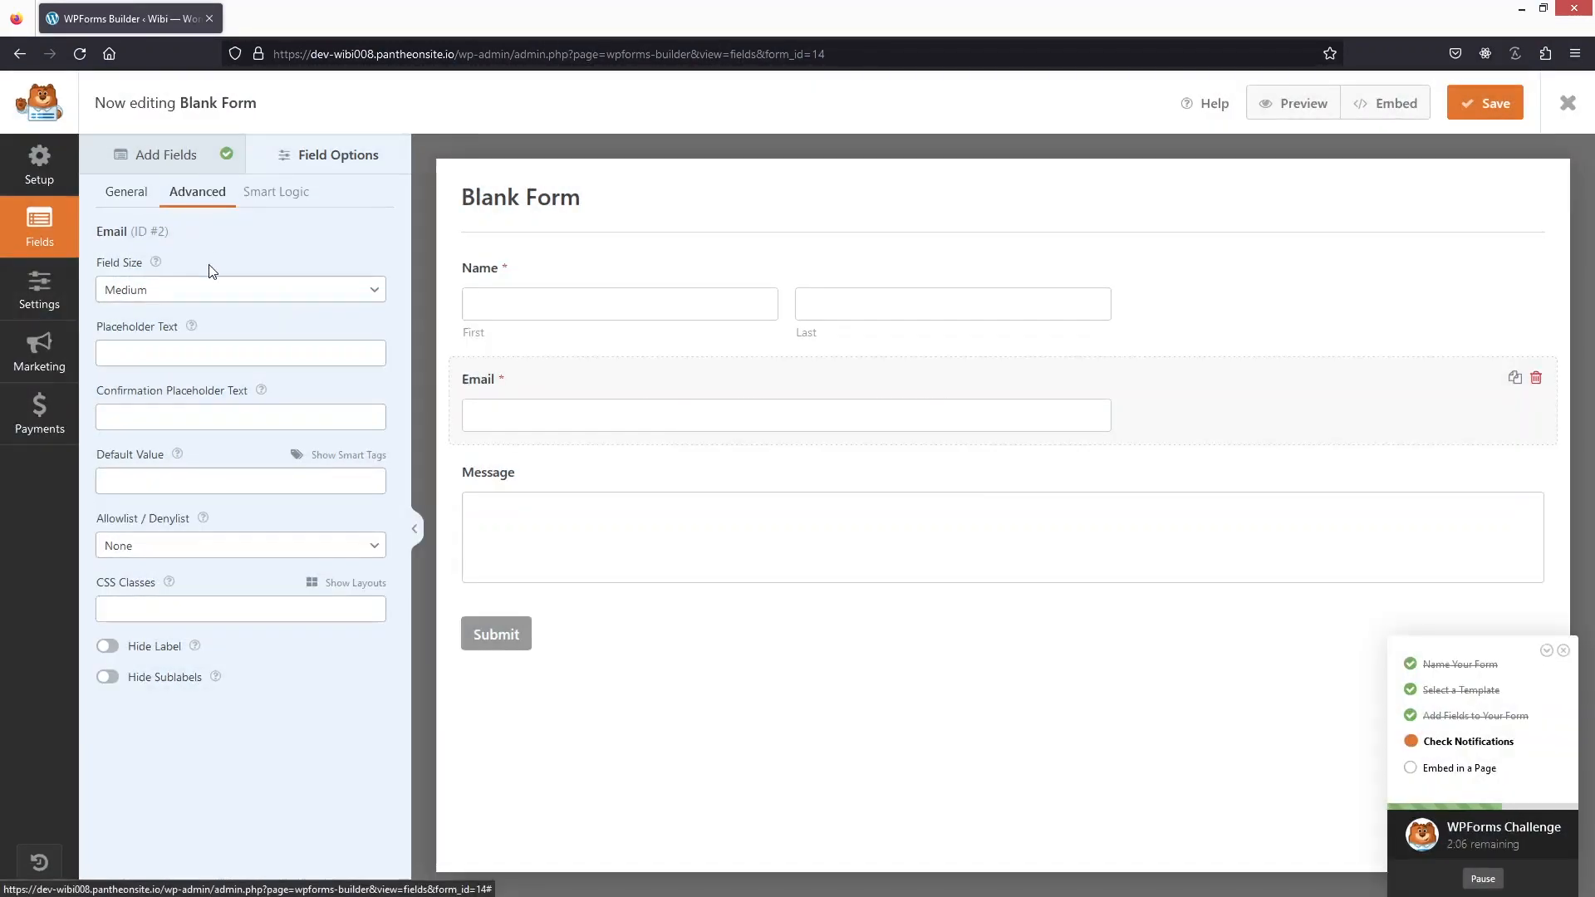
# Look through the available field types, save the form and exit the form builder
pyautogui.click(154, 155)
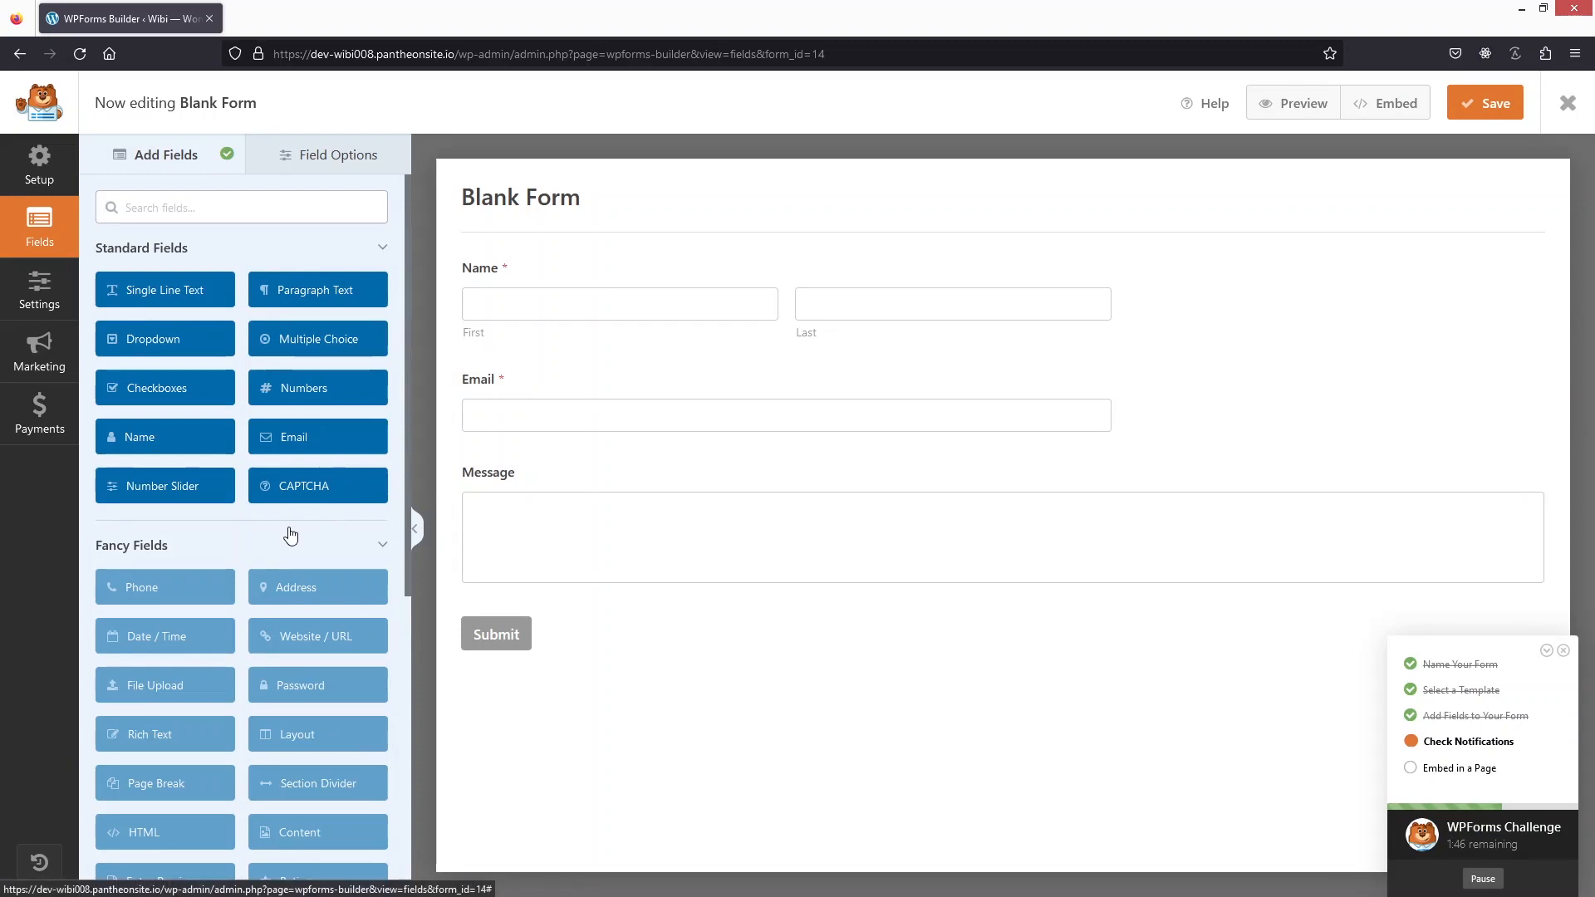
pyautogui.scroll(-5, 288, 527)
pyautogui.scroll(5, 288, 531)
pyautogui.click(1489, 120)
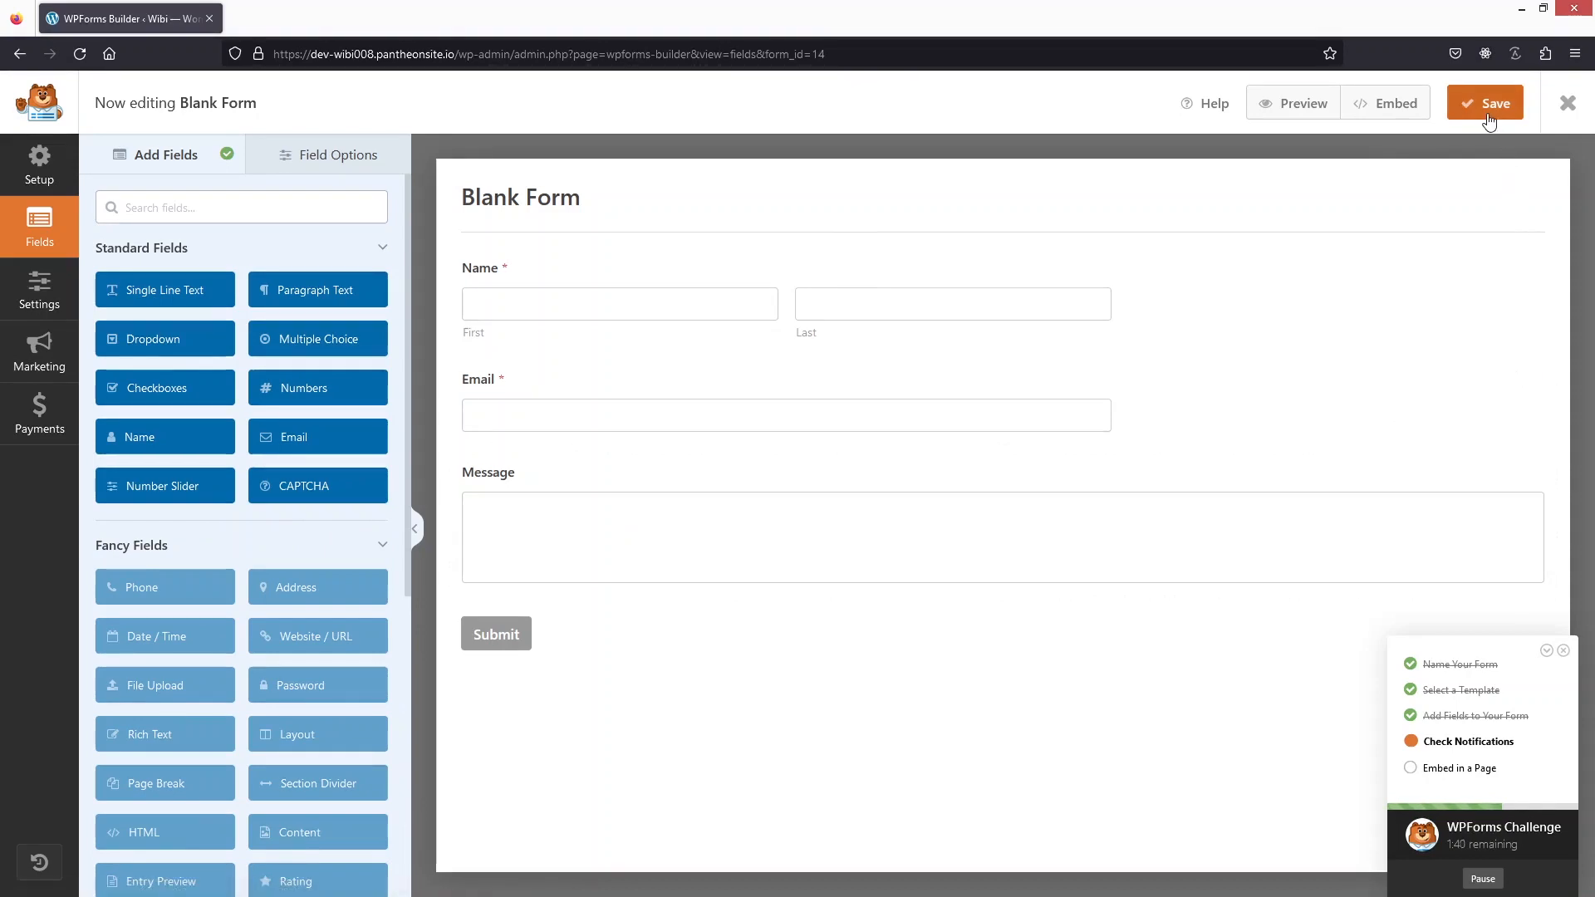
pyautogui.click(1569, 112)
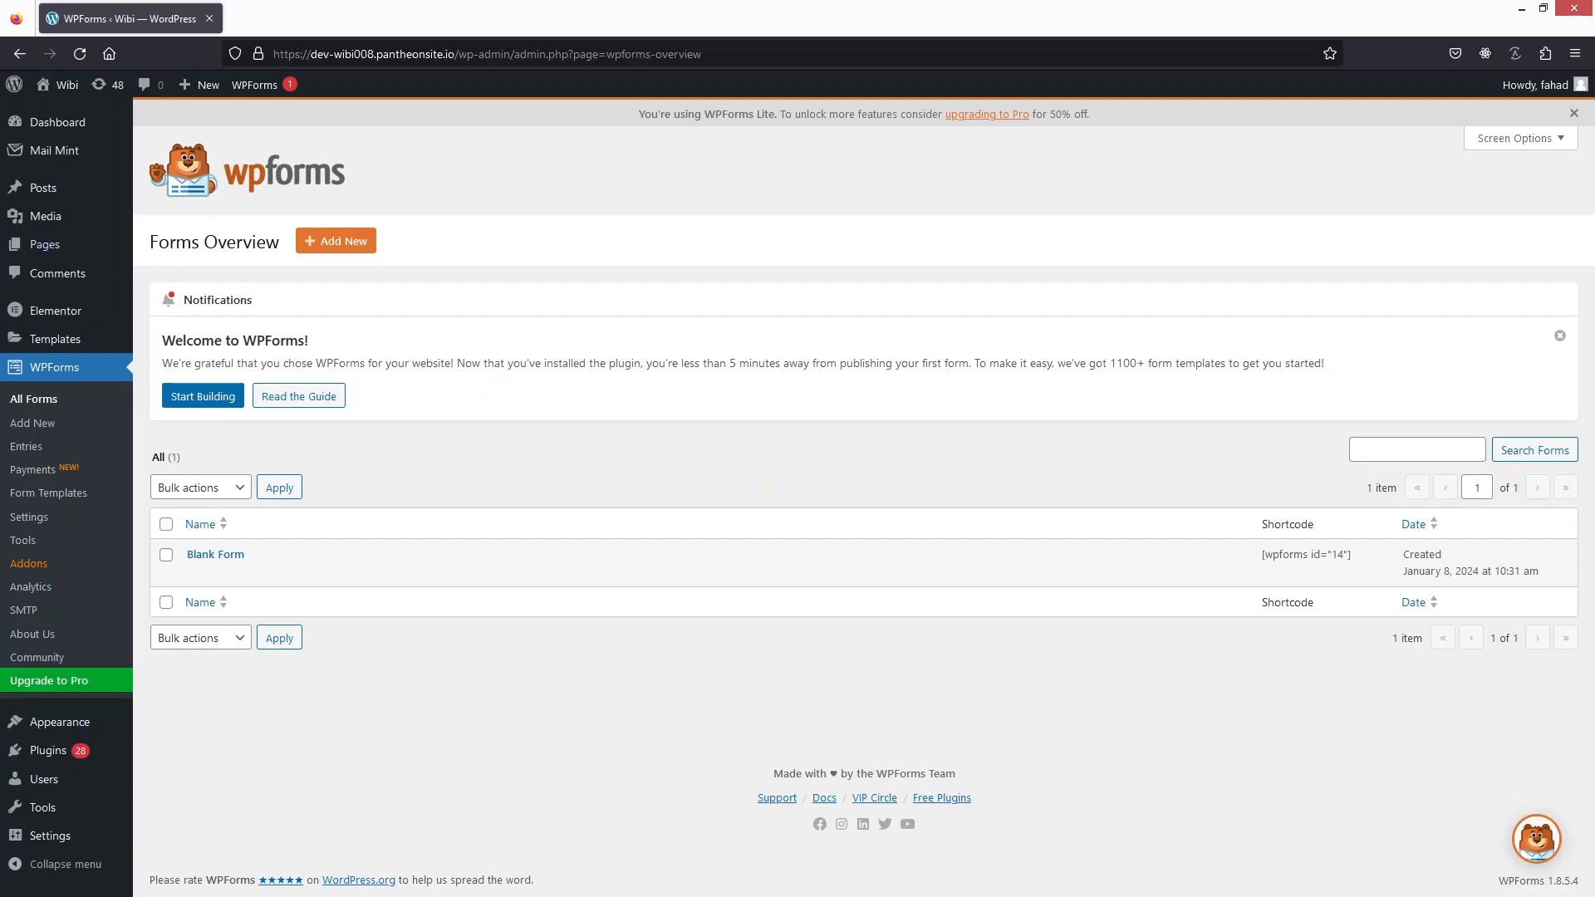
# Create a new page and title it "WP Form - 1"
pyautogui.moveTo(79, 251)
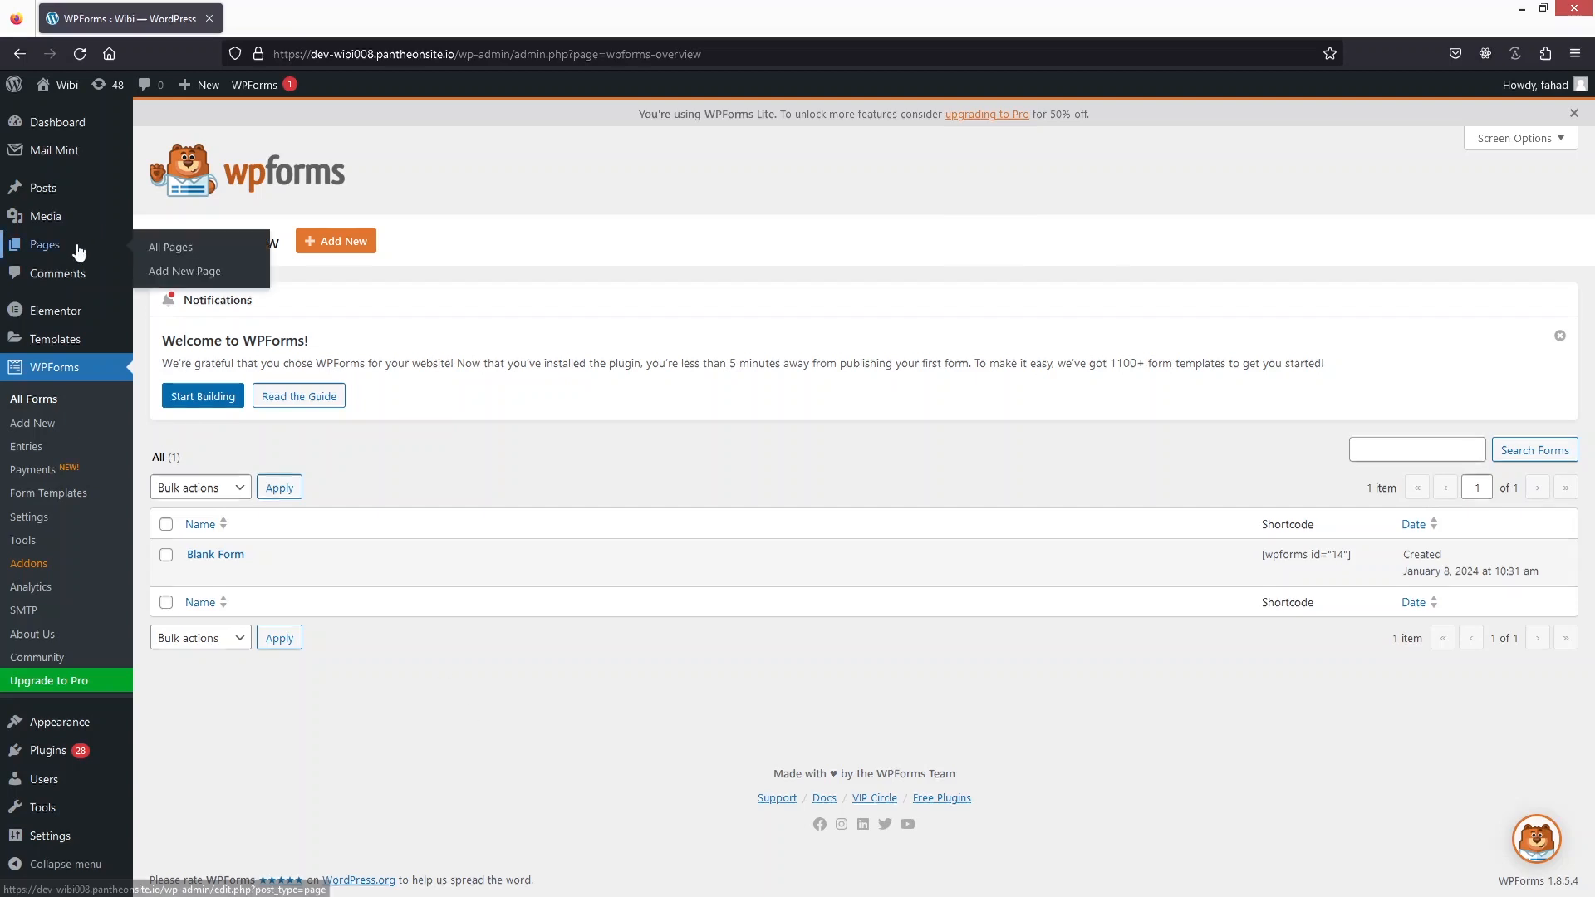
pyautogui.click(207, 276)
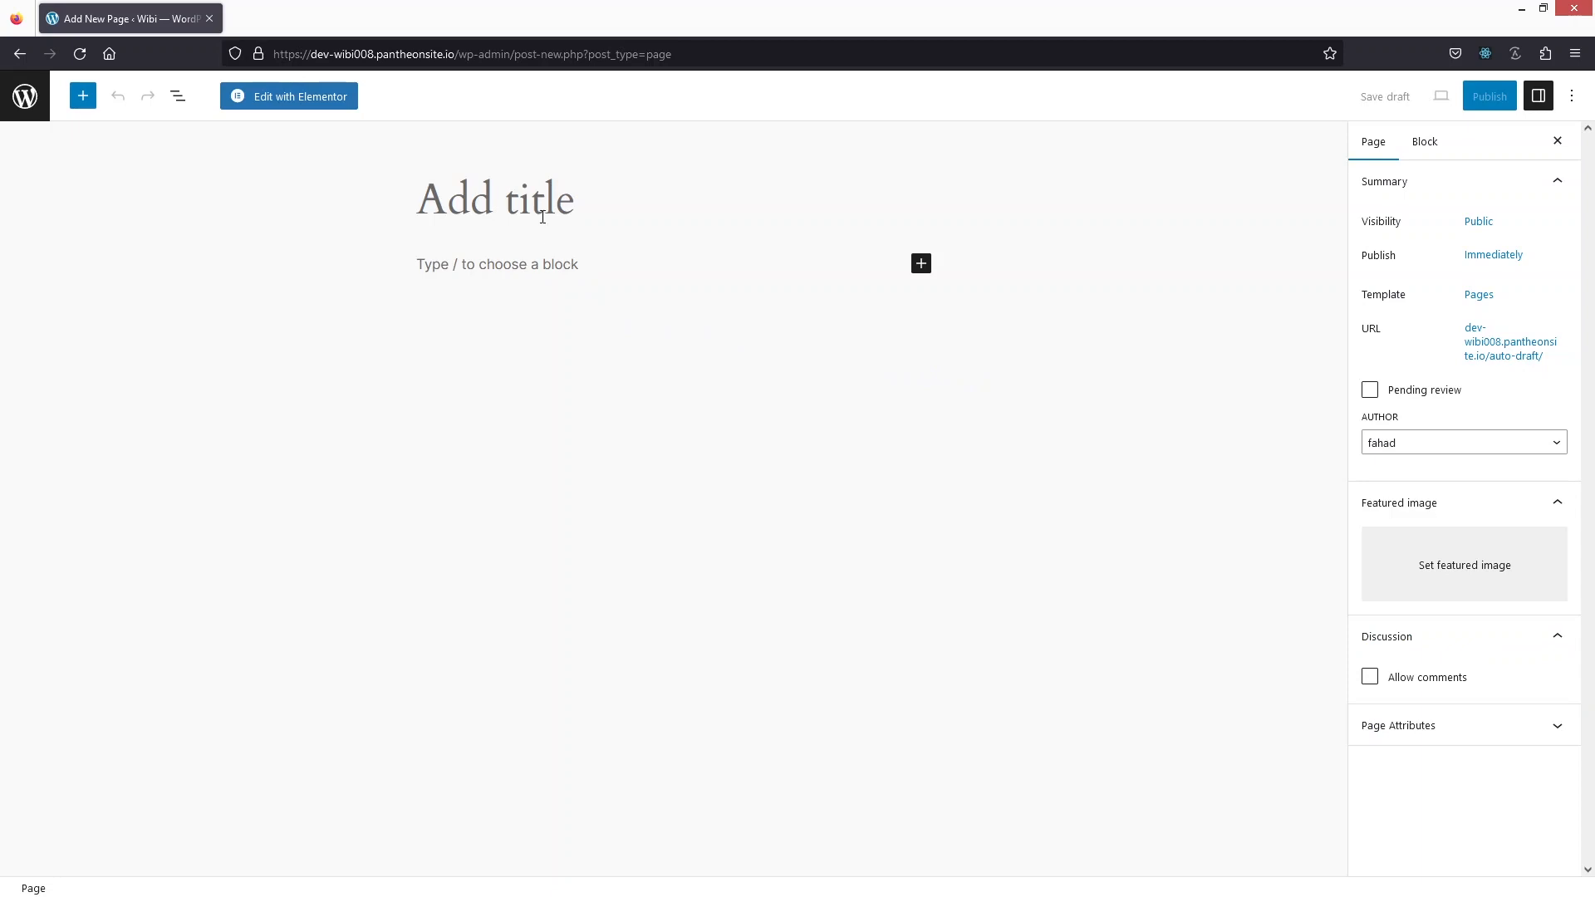
pyautogui.click(525, 207)
pyautogui.write('WP')
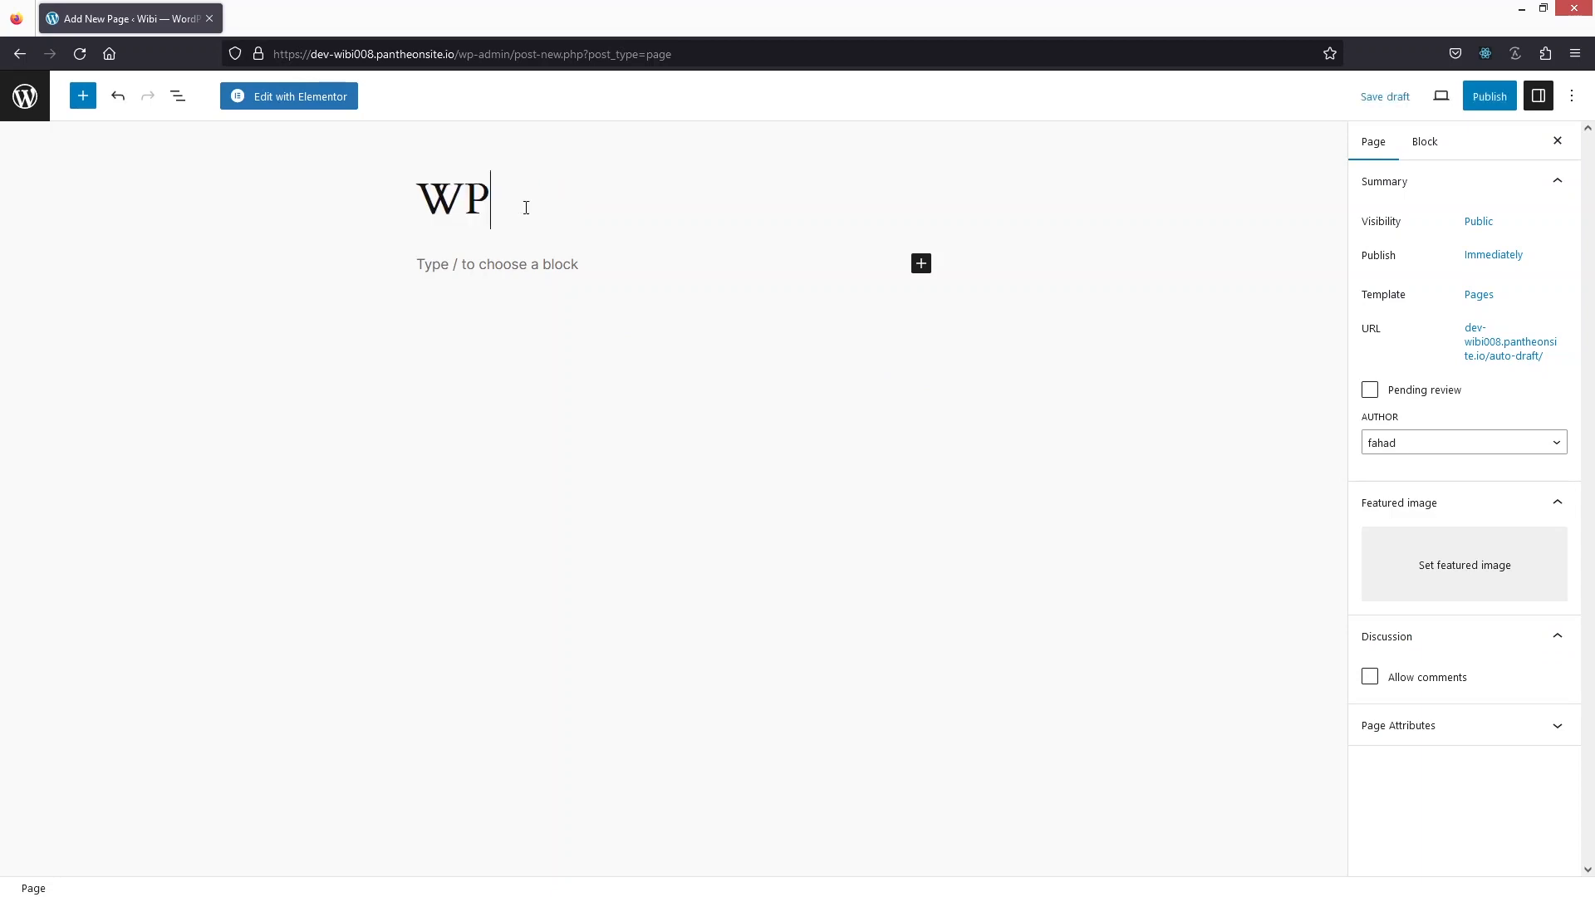
pyautogui.write(' Form - 1')
# Insert a WPForms block below the page title and select "Blank Form" as its form
pyautogui.click(921, 265)
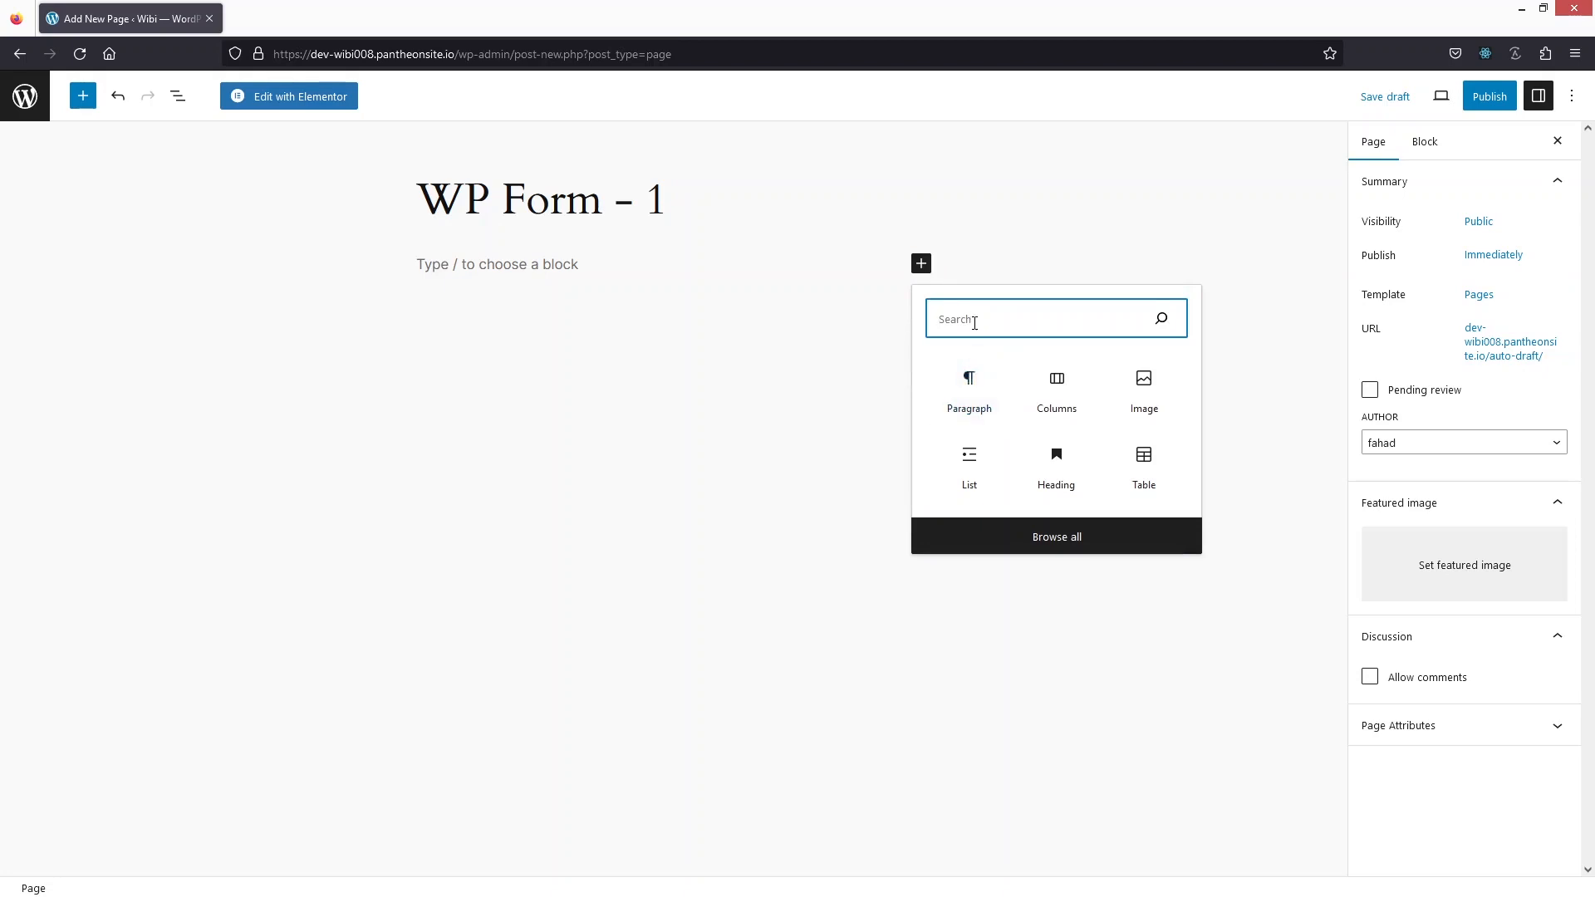
pyautogui.write('wp')
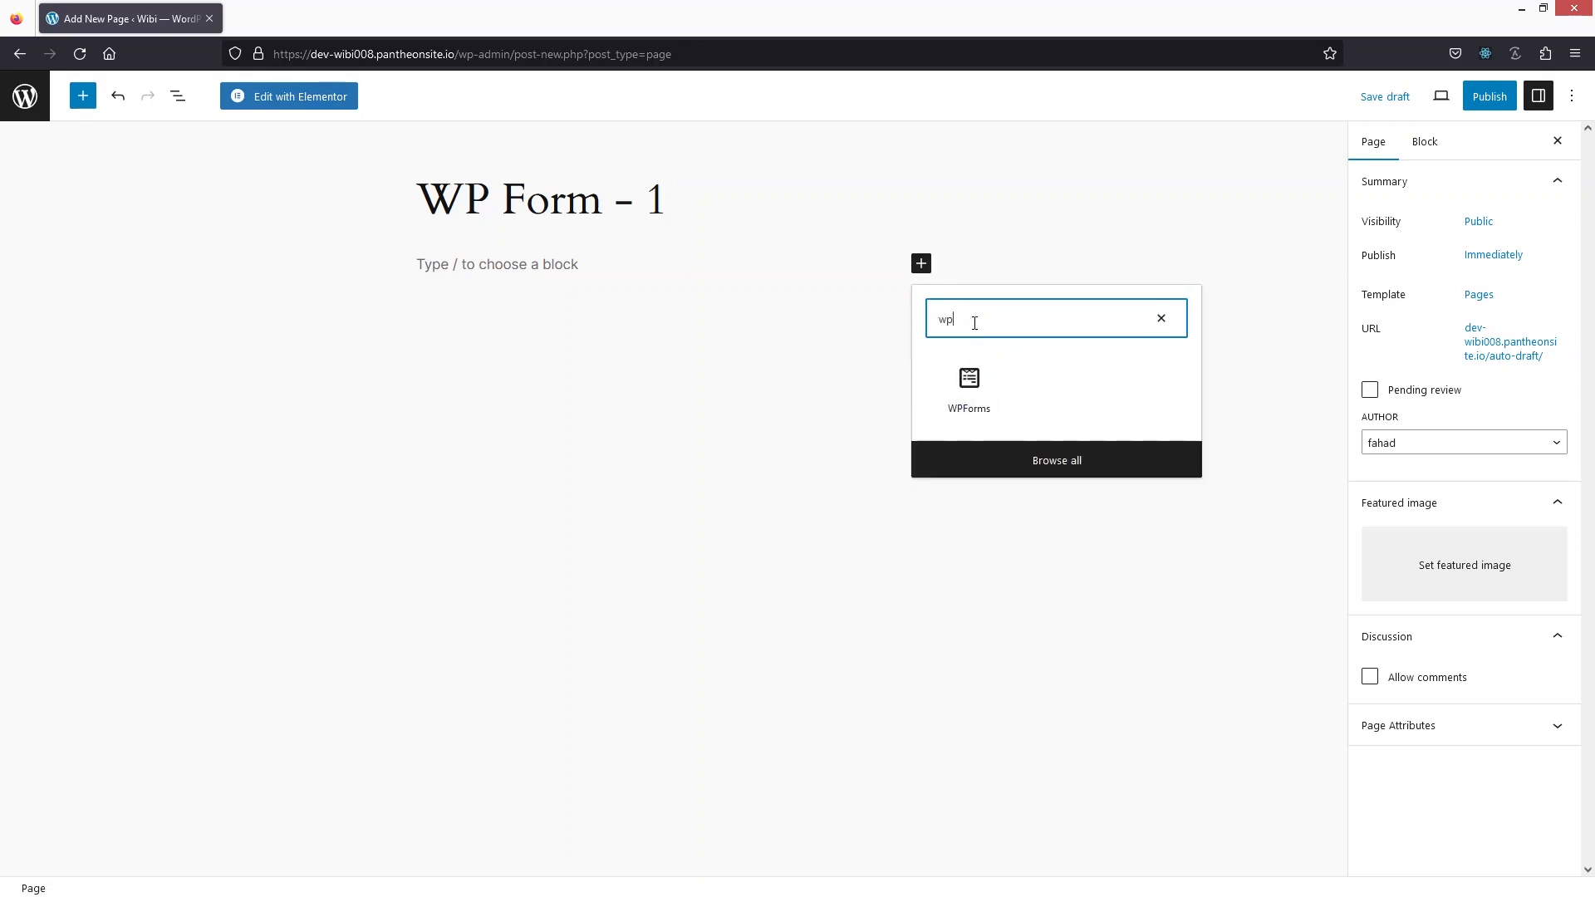
pyautogui.click(987, 398)
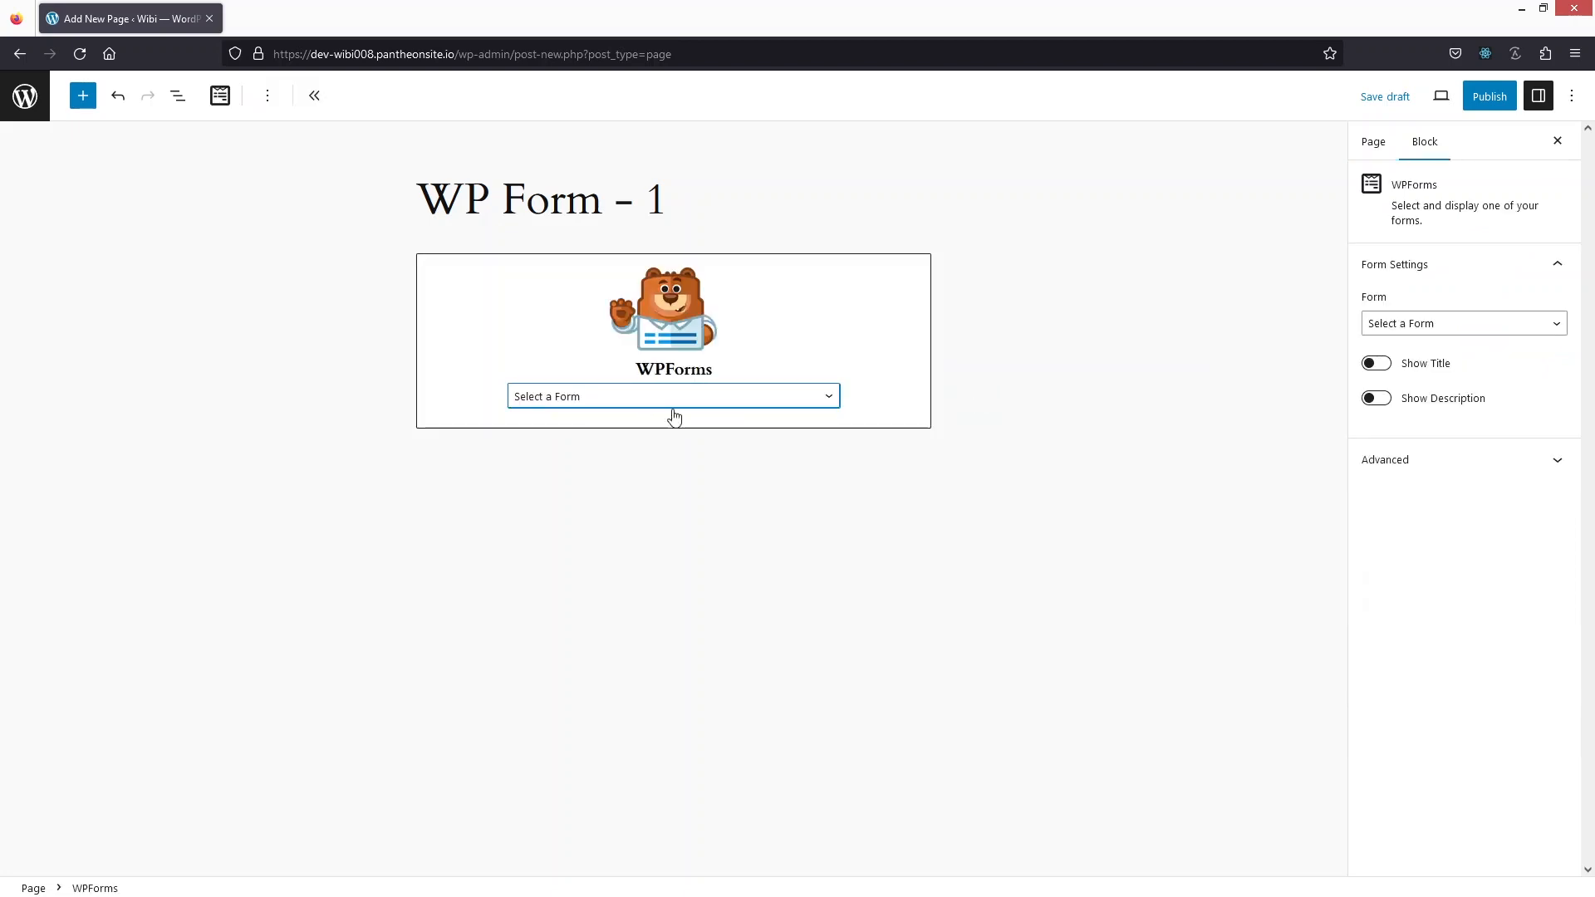
pyautogui.click(747, 398)
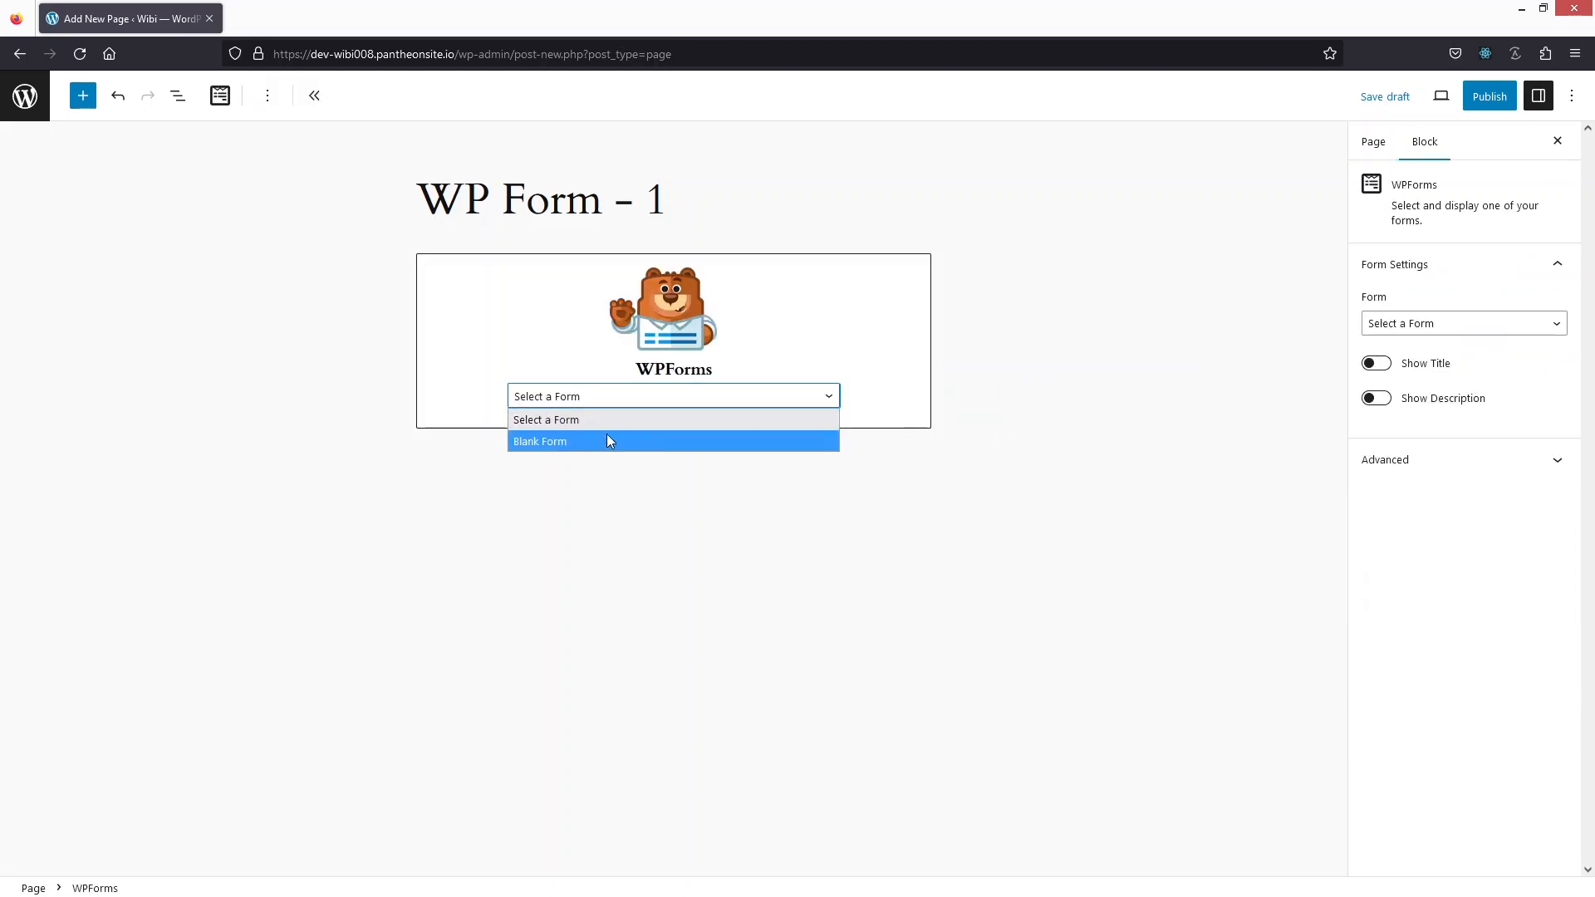
pyautogui.click(540, 440)
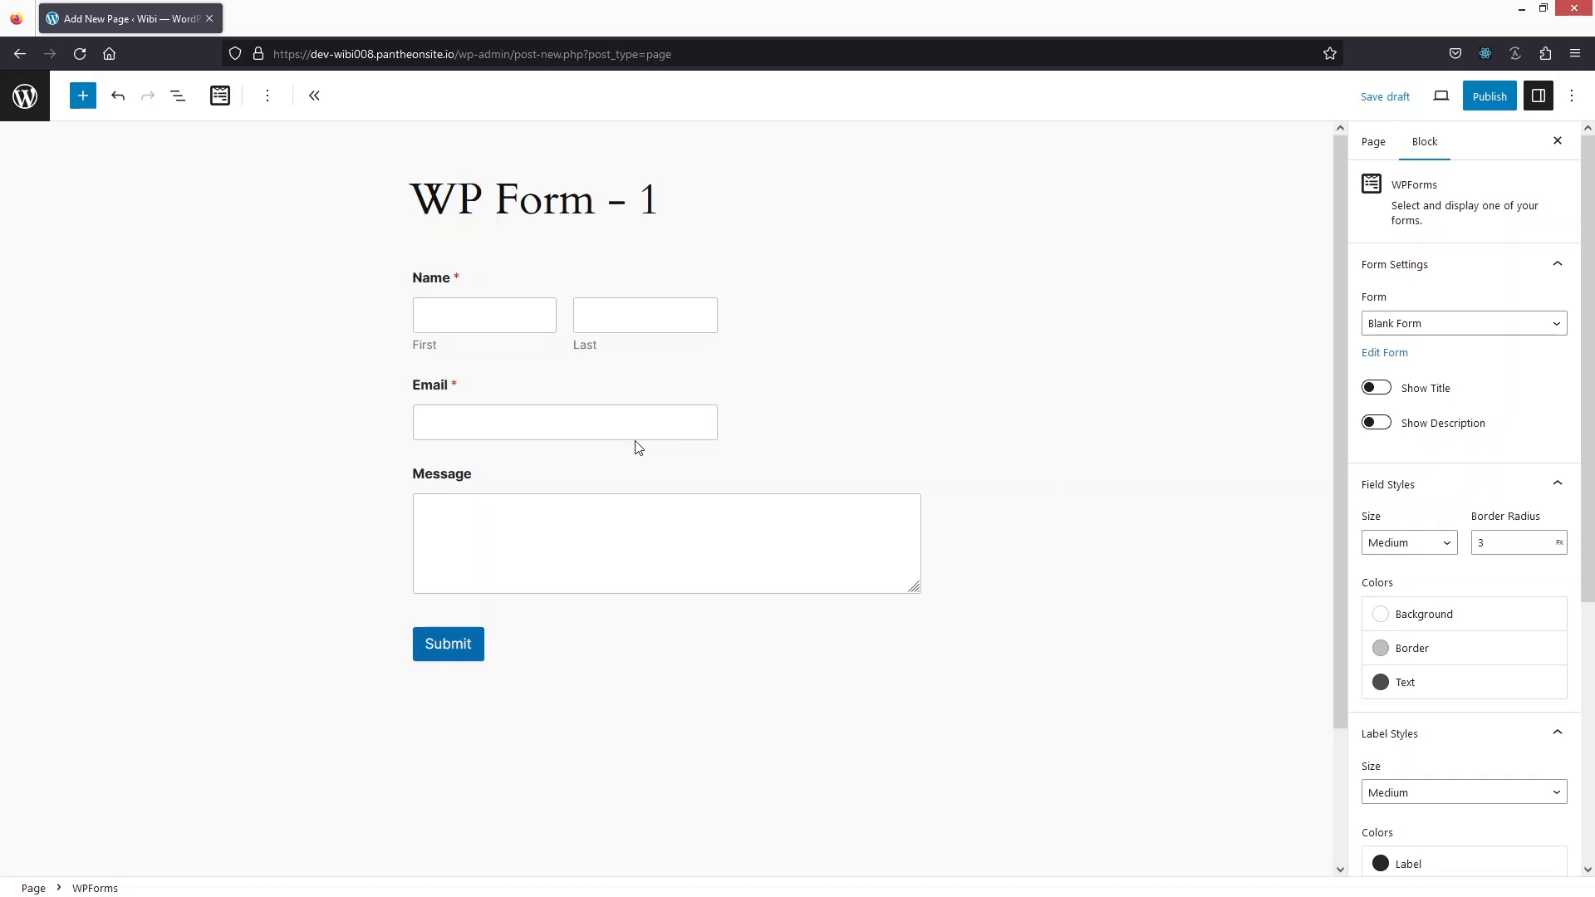
# Publish the page and view the embedded form on the live page
pyautogui.click(1492, 96)
pyautogui.click(1421, 96)
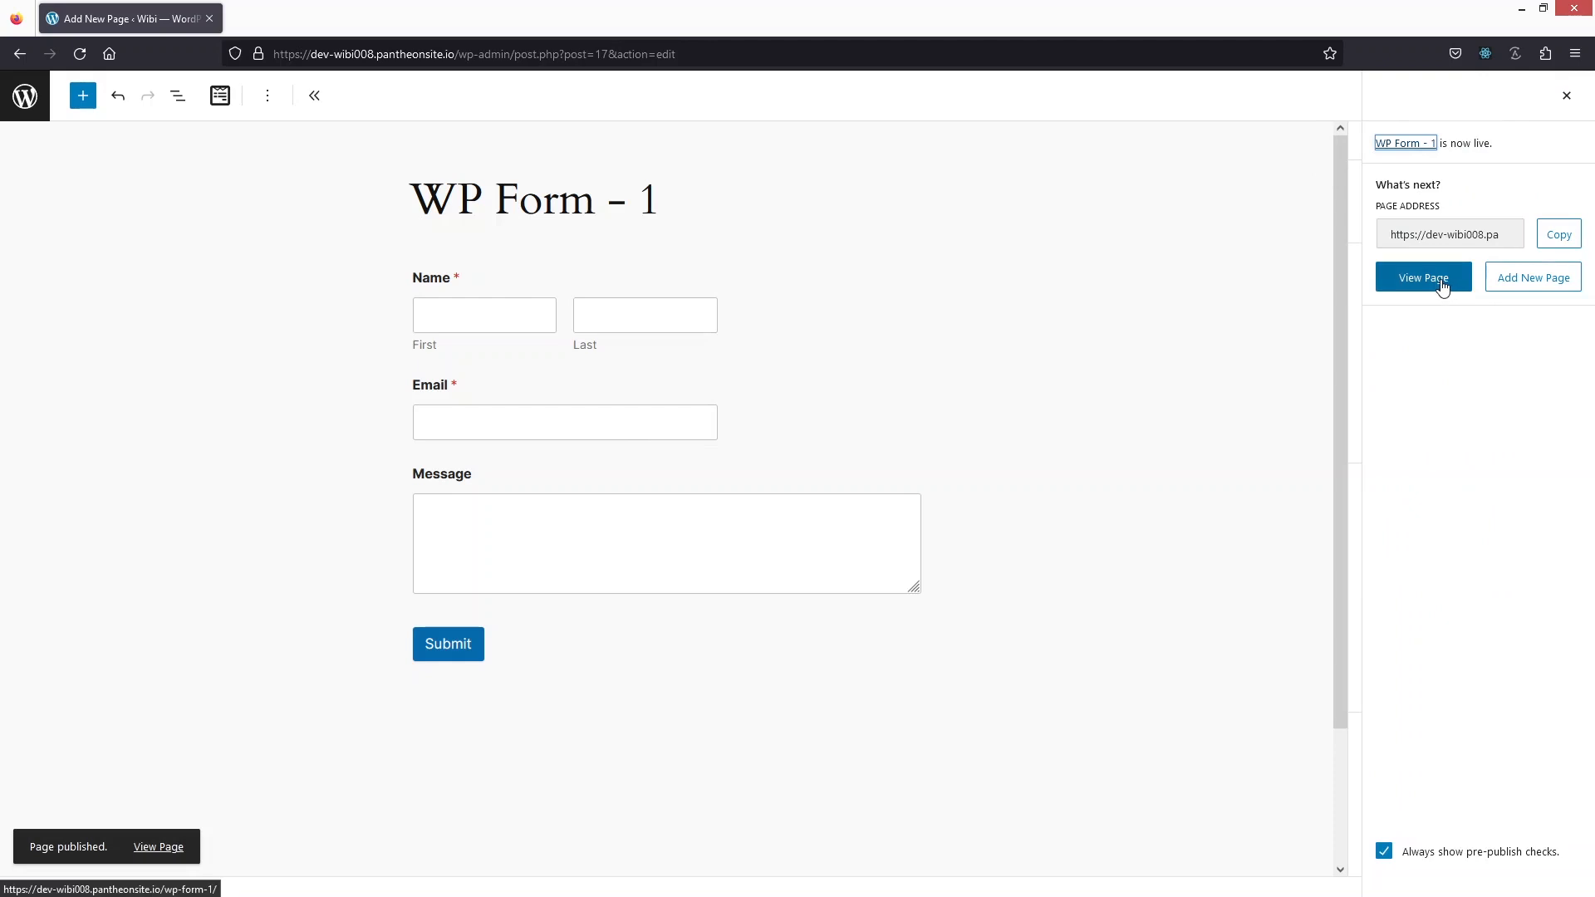
pyautogui.click(1442, 286)
pyautogui.click(299, 15)
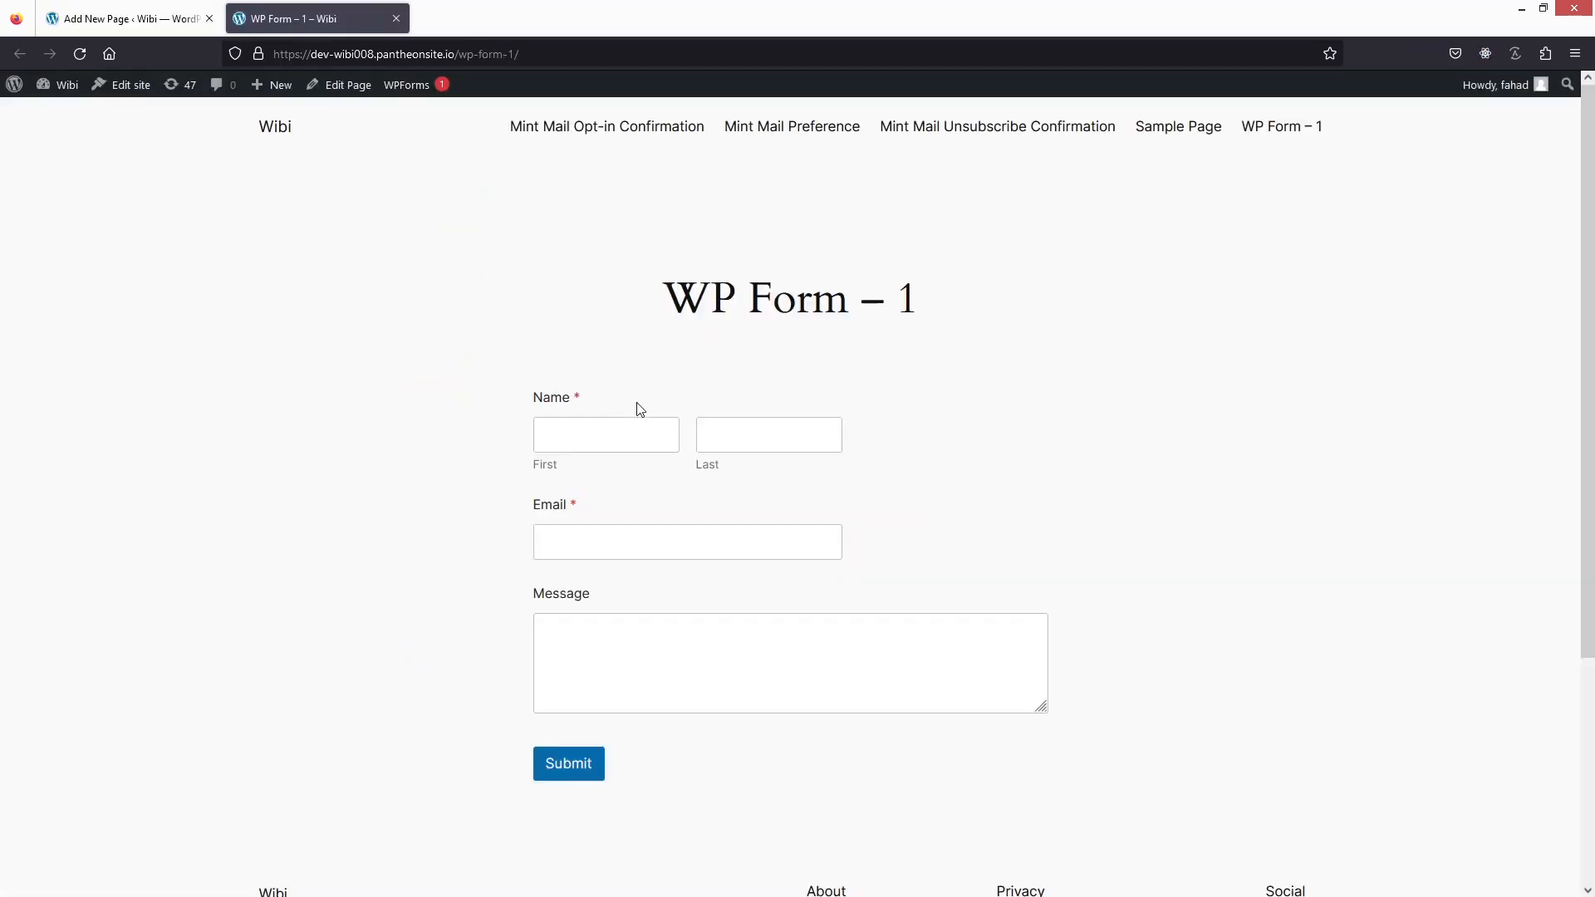
pyautogui.scroll(-2, 576, 332)
pyautogui.scroll(2, 588, 331)
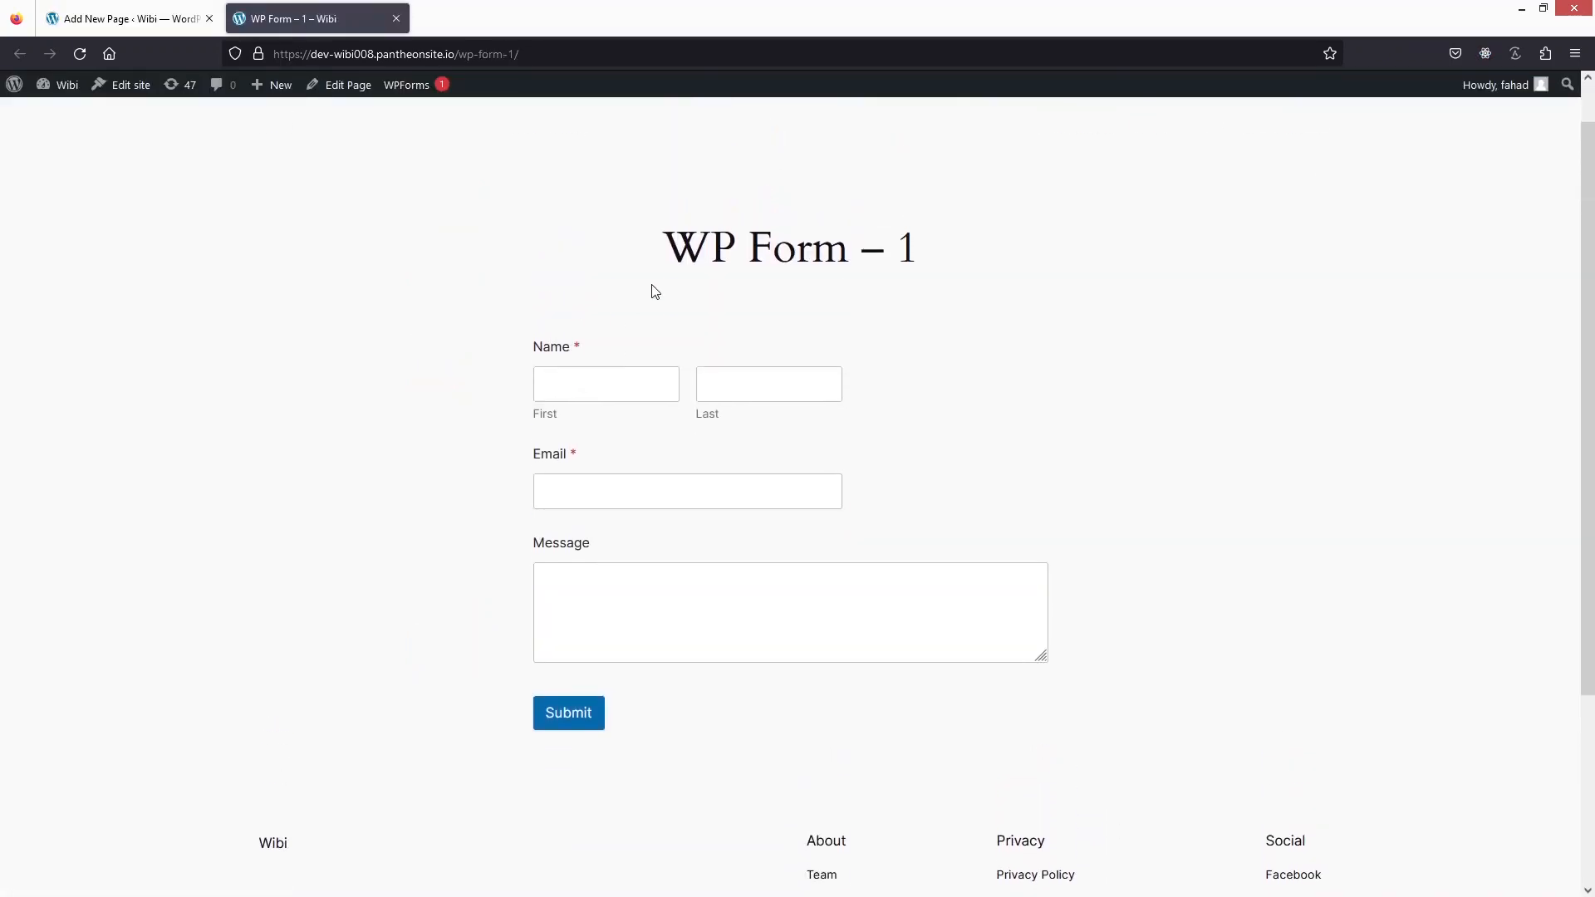
pyautogui.scroll(1, 640, 290)
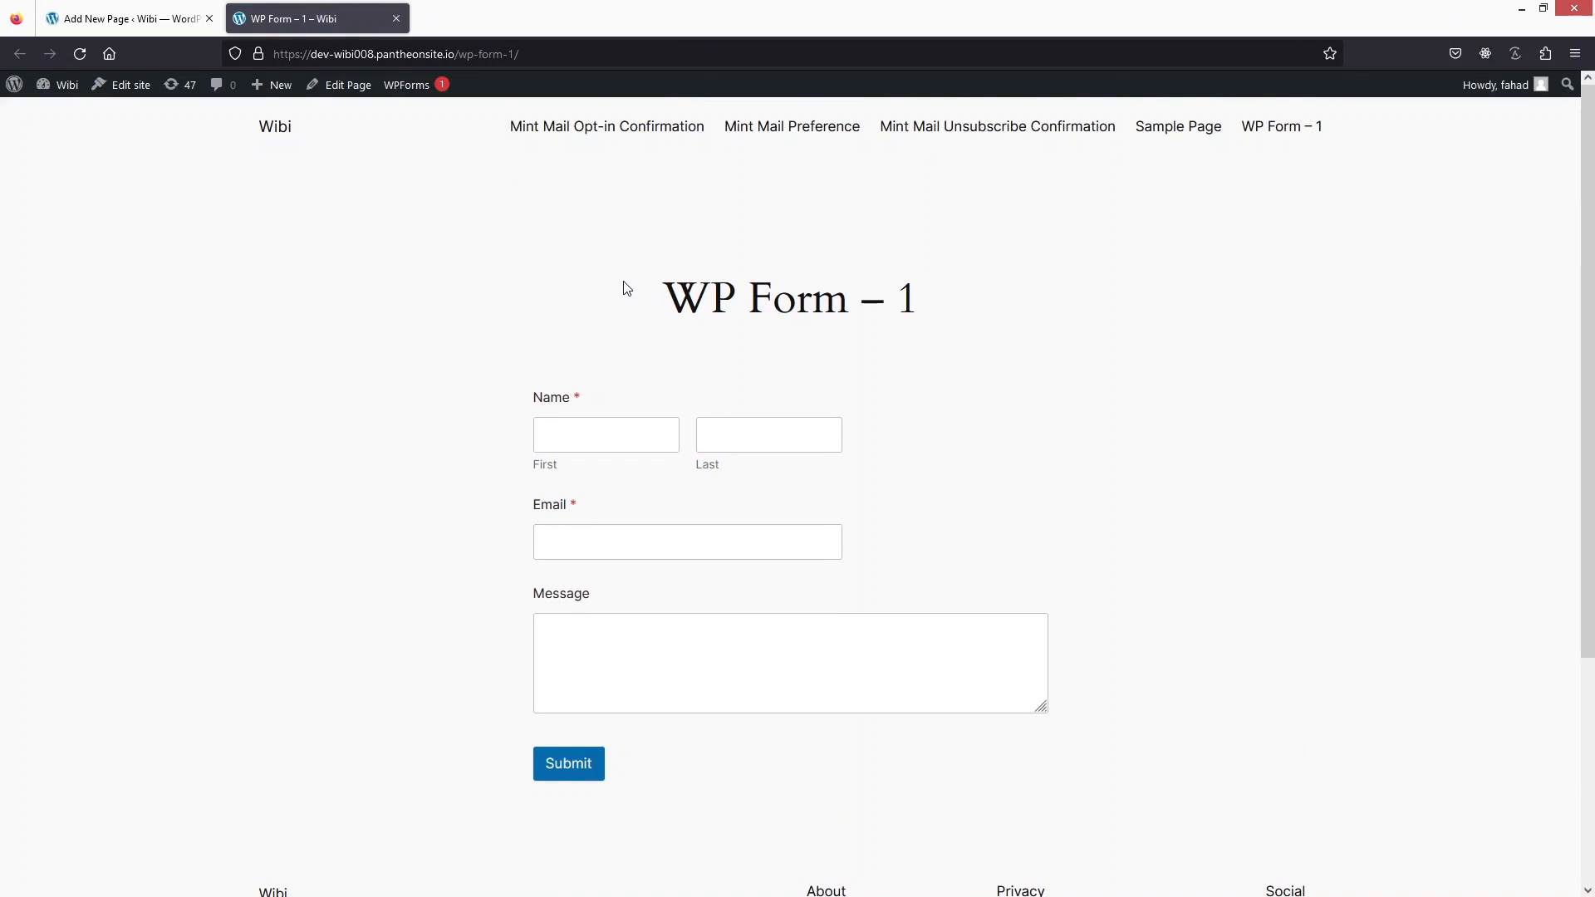
# Return to the page editor and open the "WP Form - 1" page for editing with Elementor
pyautogui.click(137, 18)
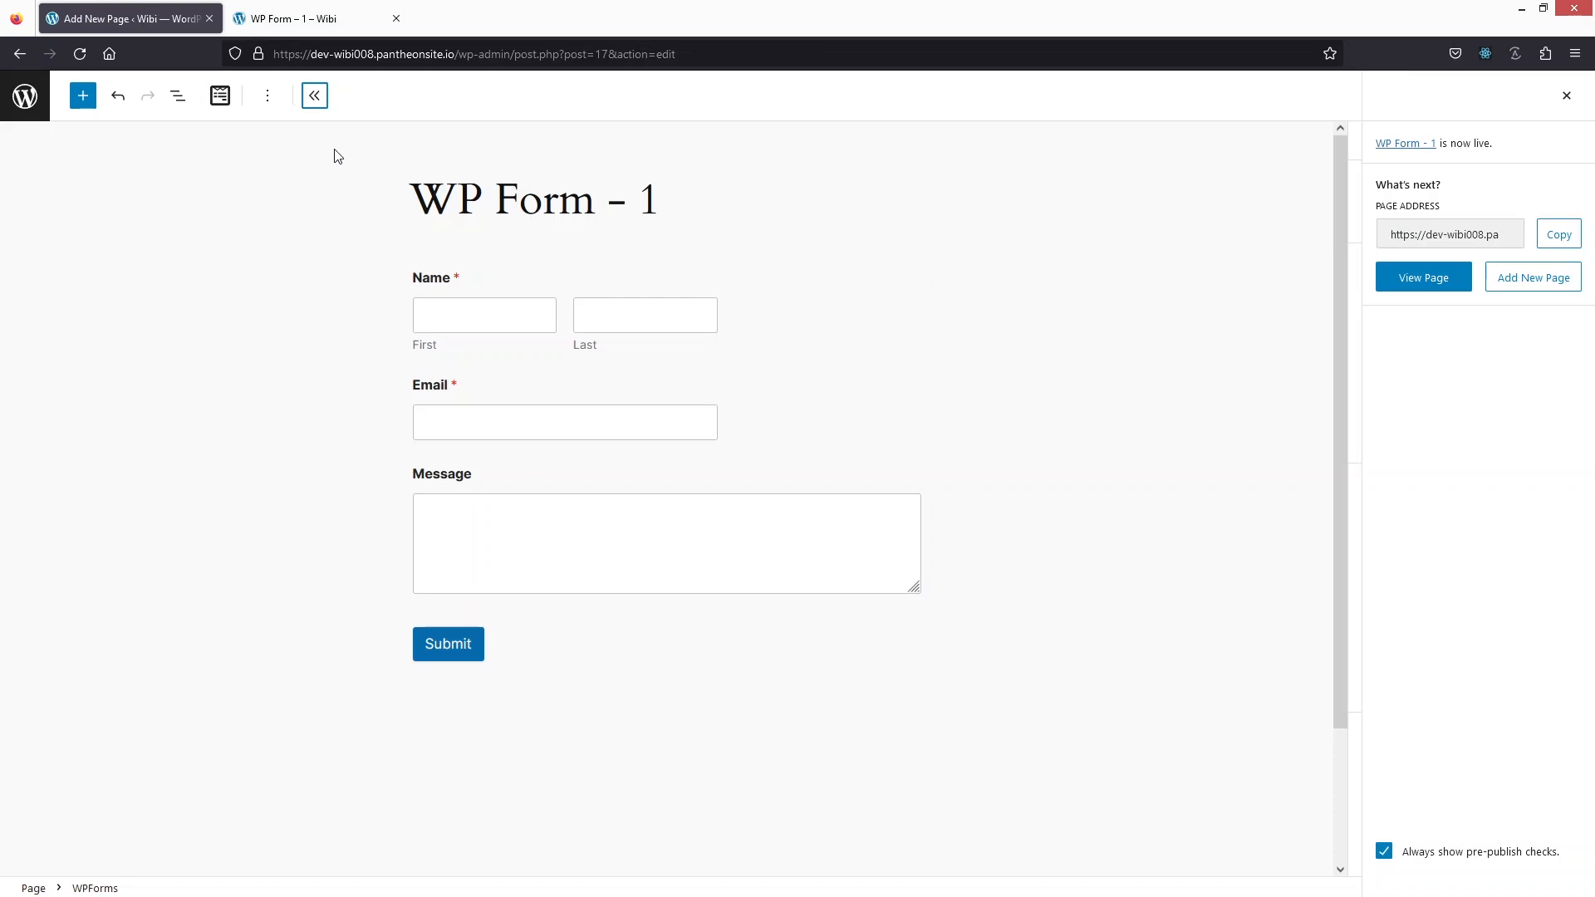
pyautogui.click(314, 97)
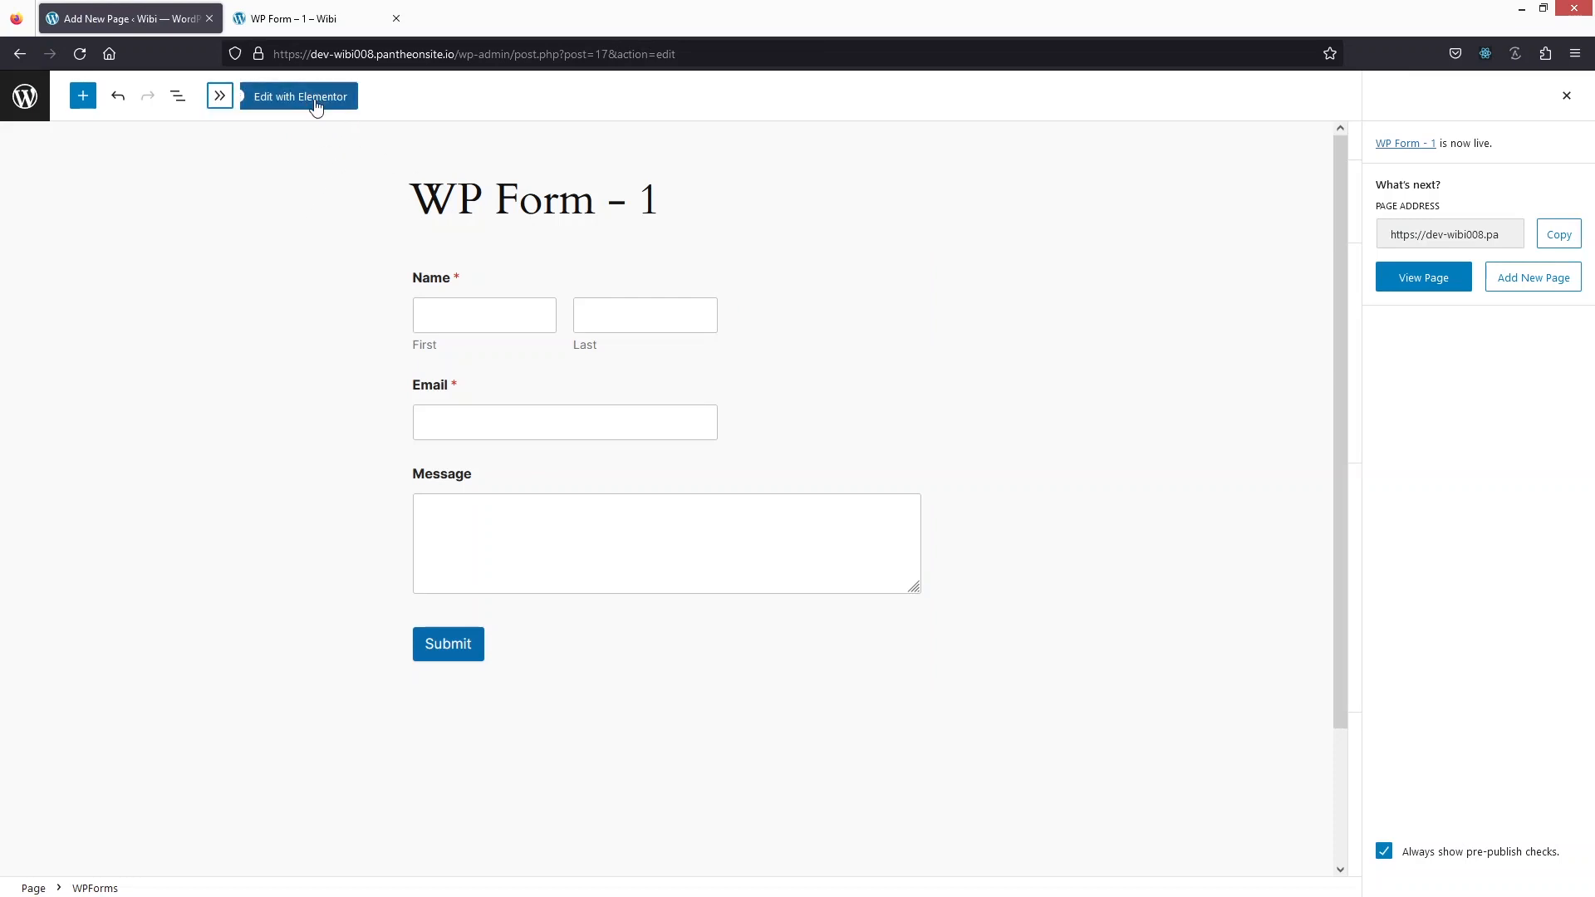
pyautogui.click(314, 97)
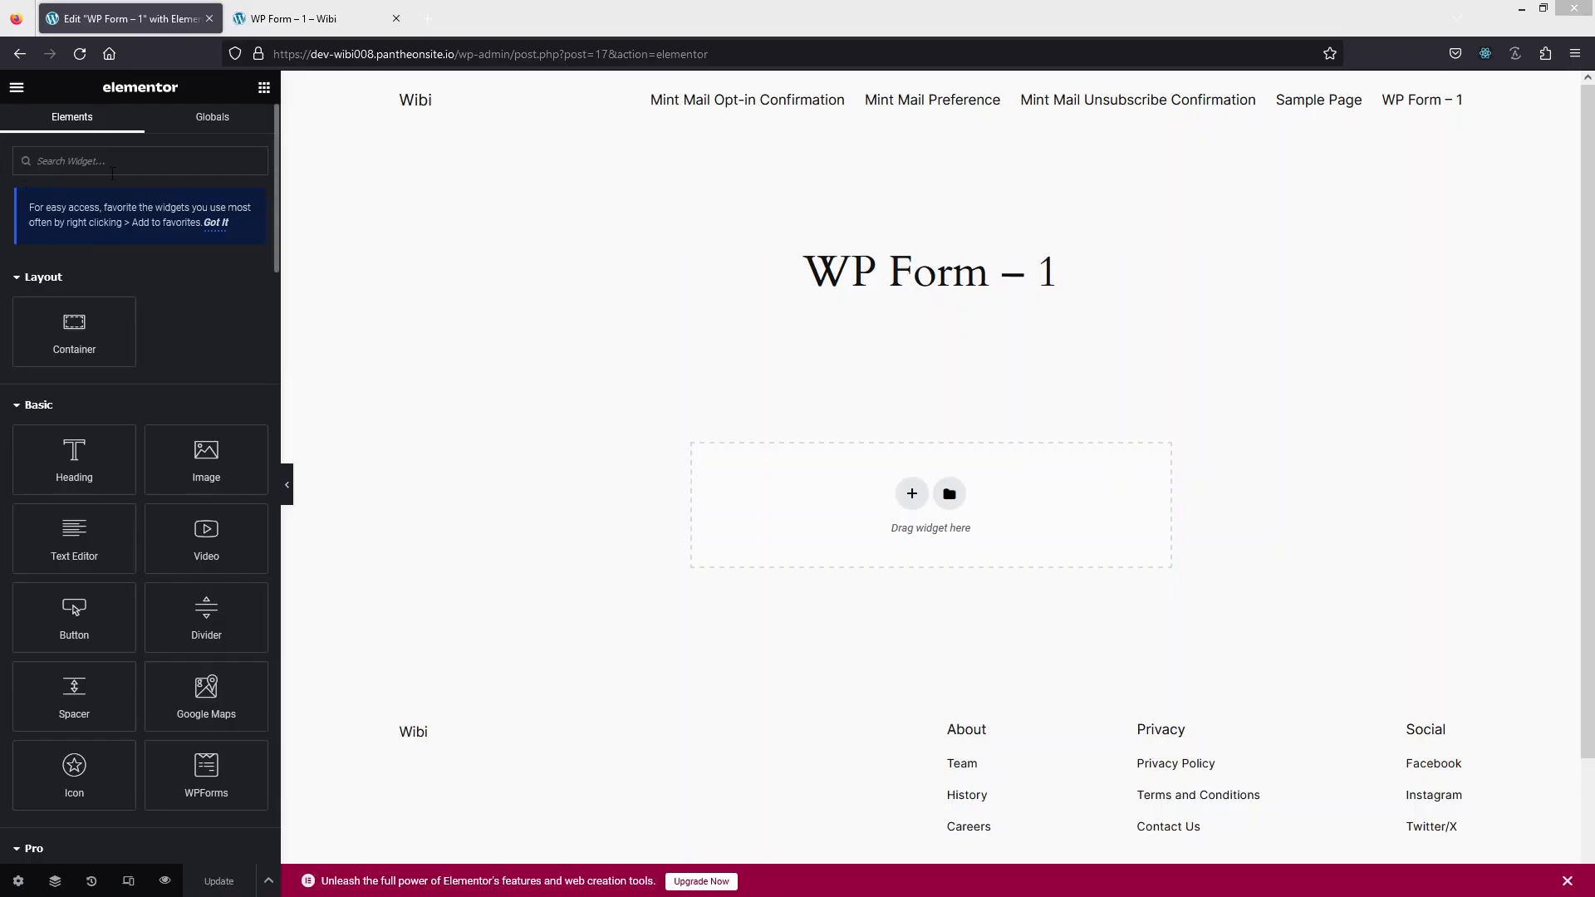
# Search for the WPForms widget, add it to the empty area under the title and select "Blank Form"
pyautogui.click(120, 161)
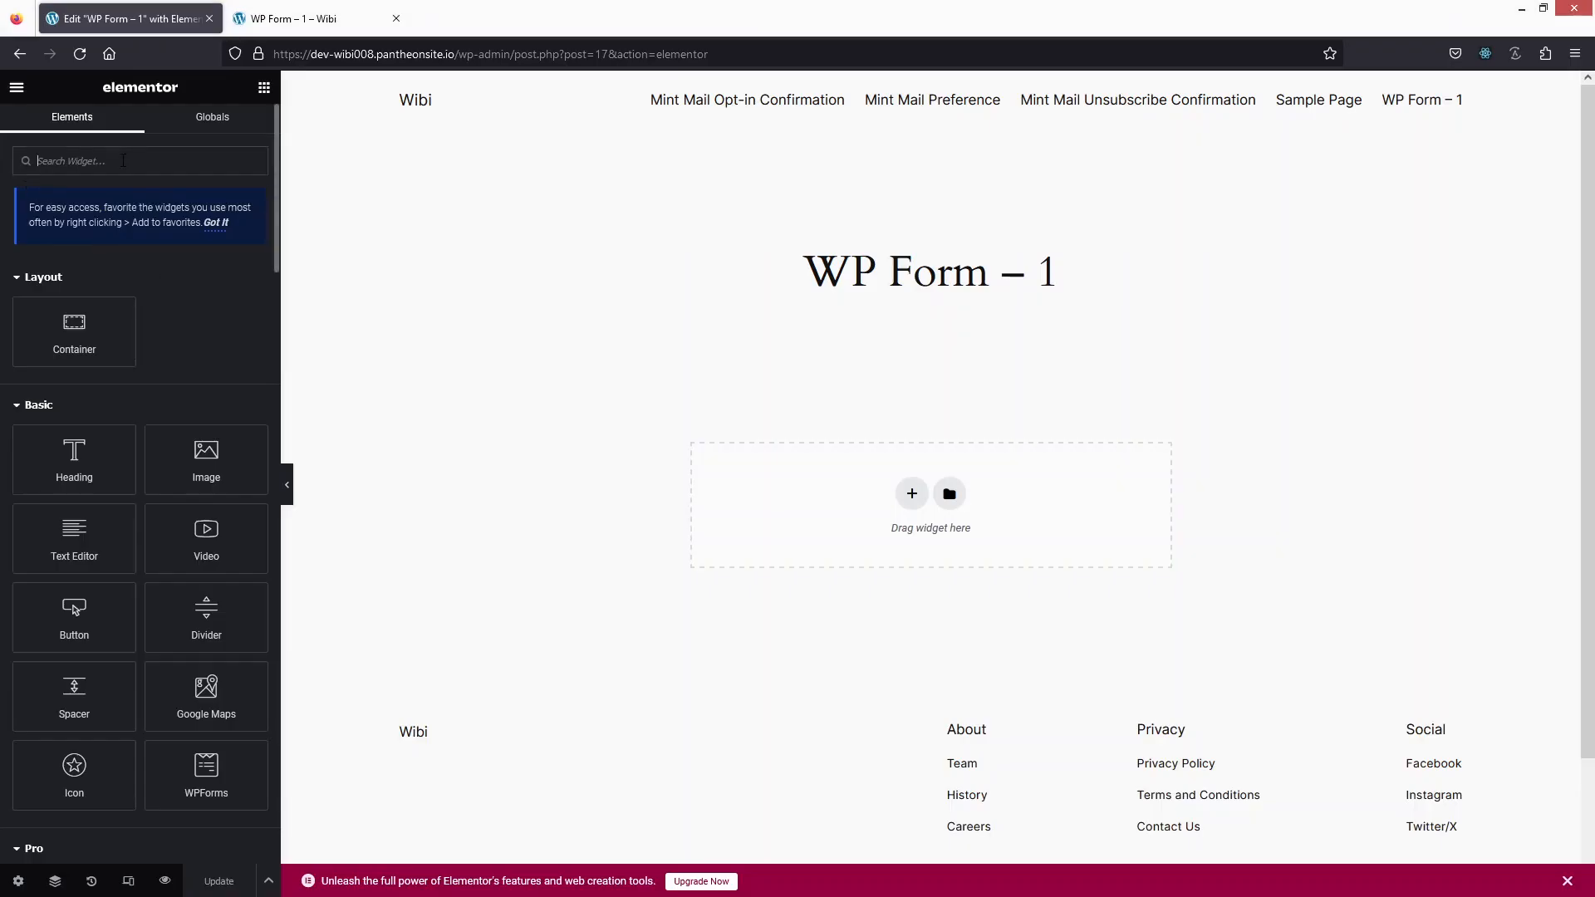
pyautogui.write('wp')
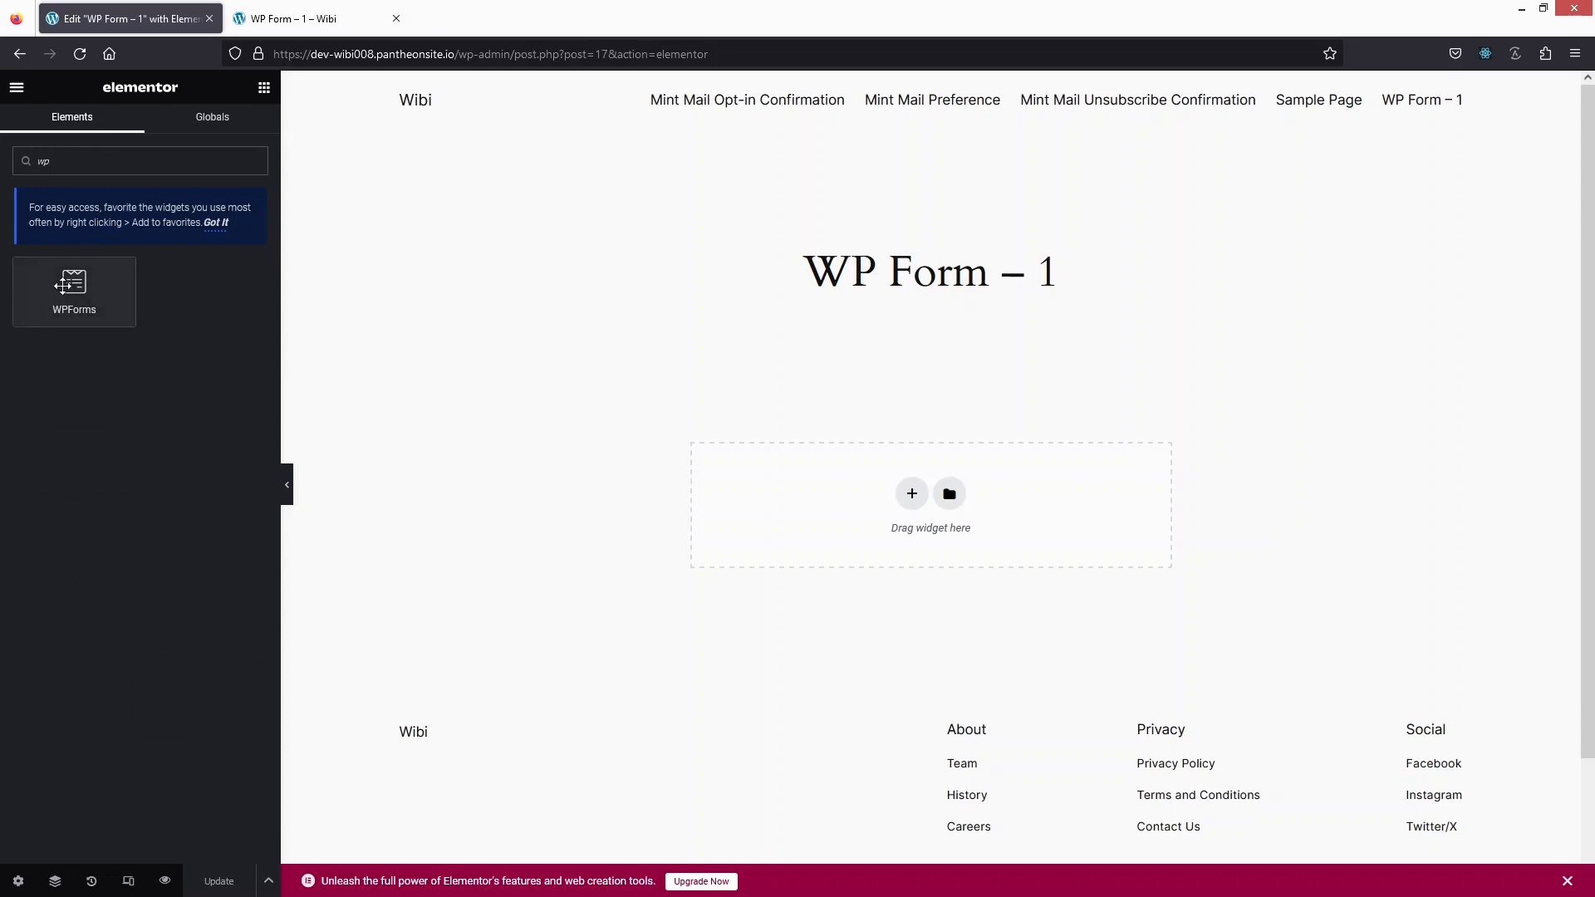
pyautogui.moveTo(117, 291); pyautogui.dragTo(890, 473)
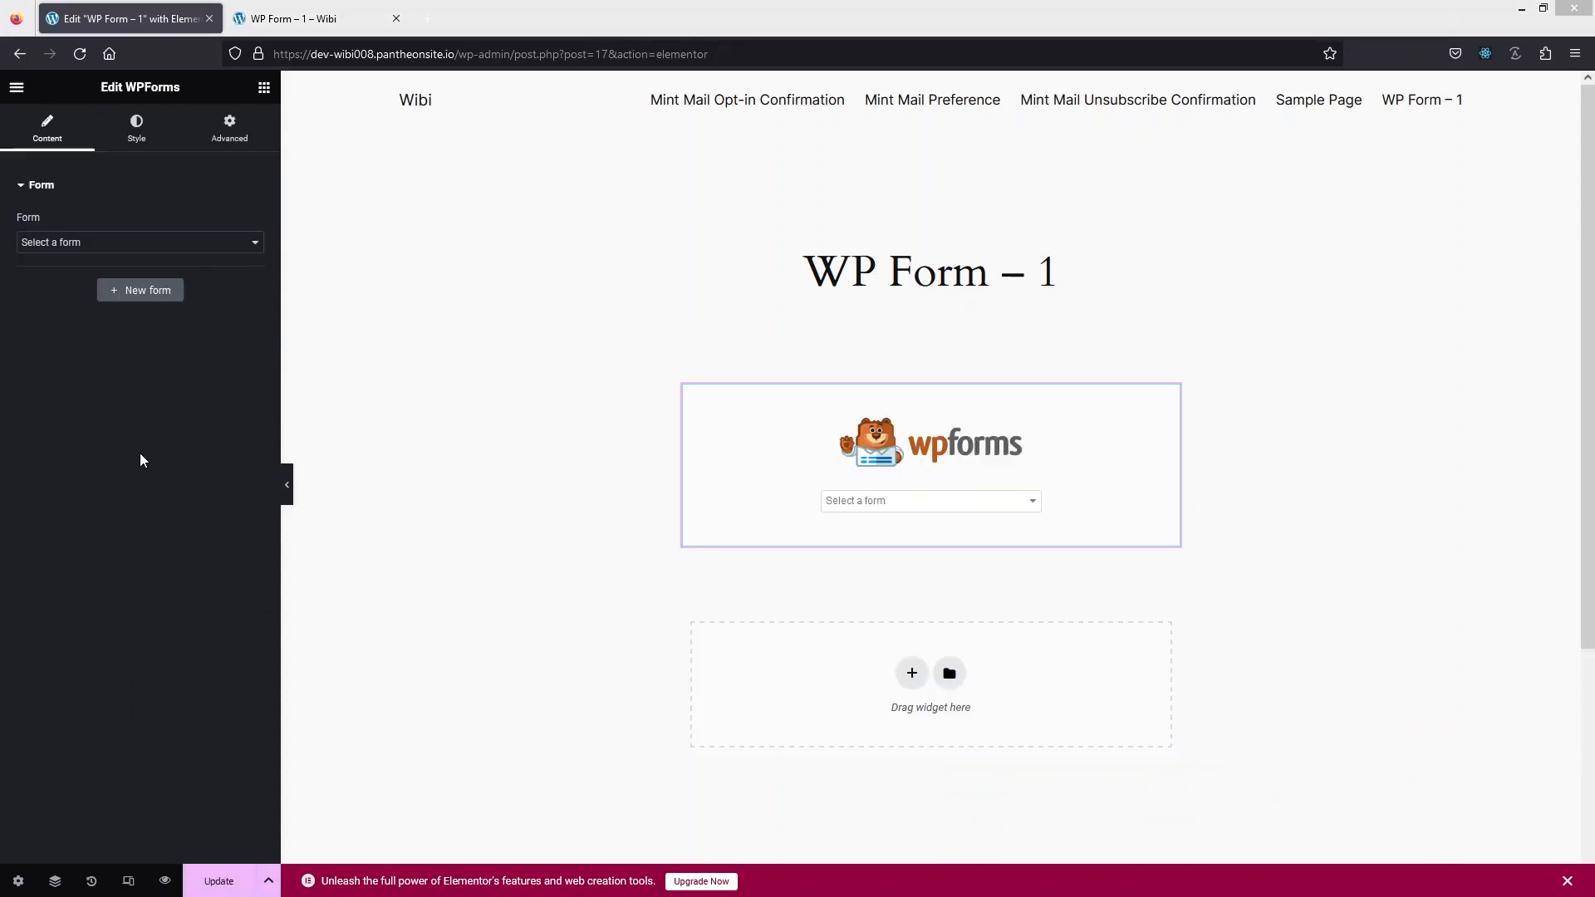
pyautogui.click(241, 244)
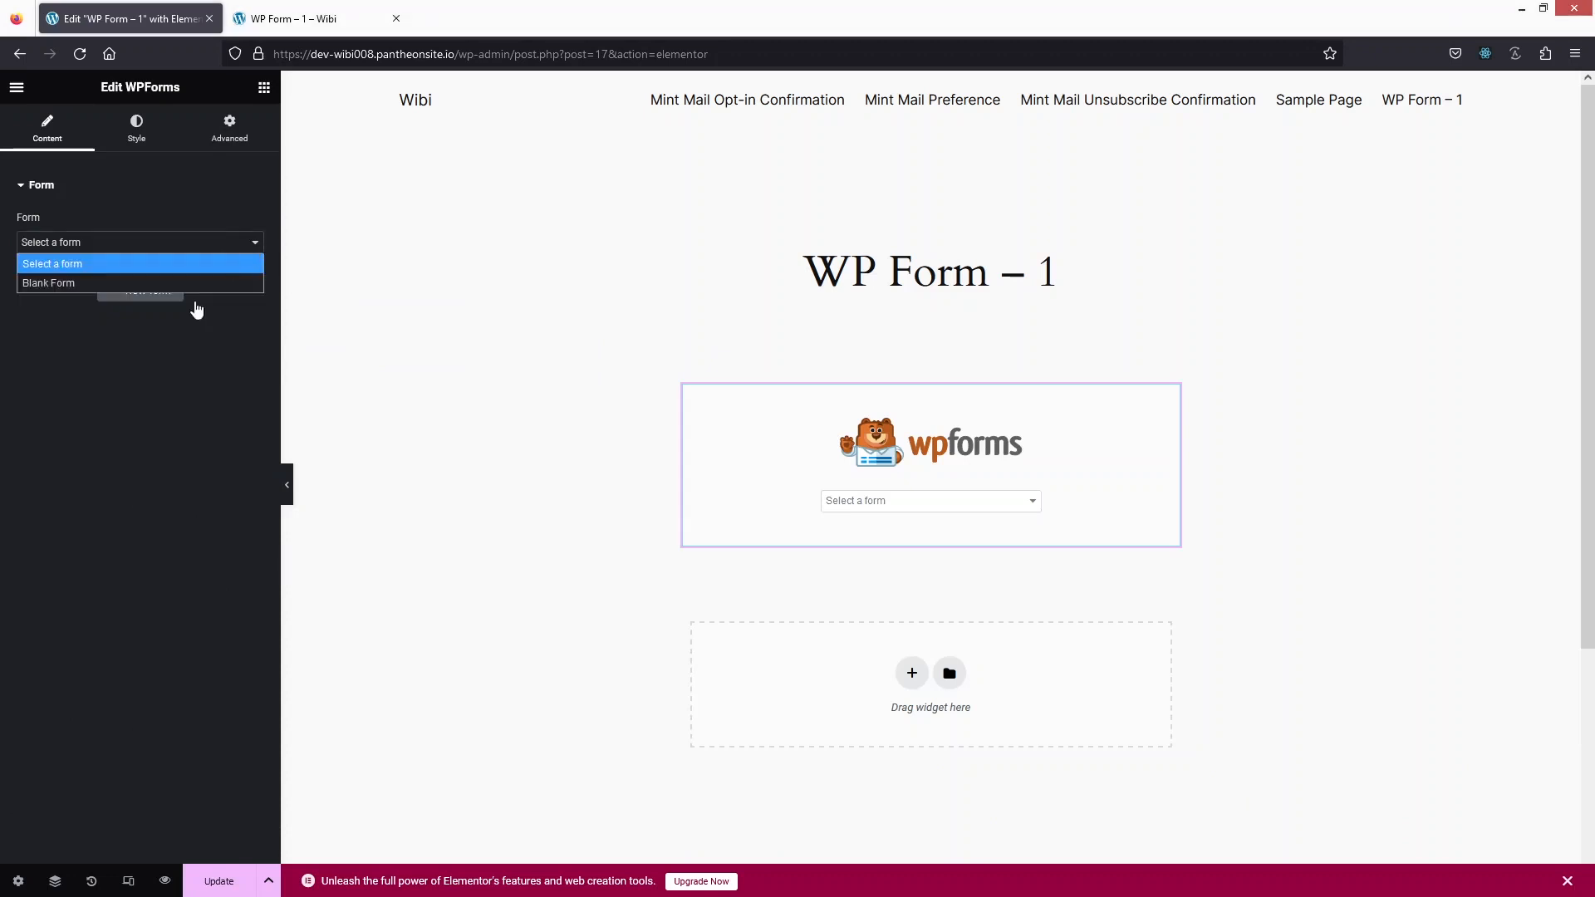
pyautogui.click(55, 284)
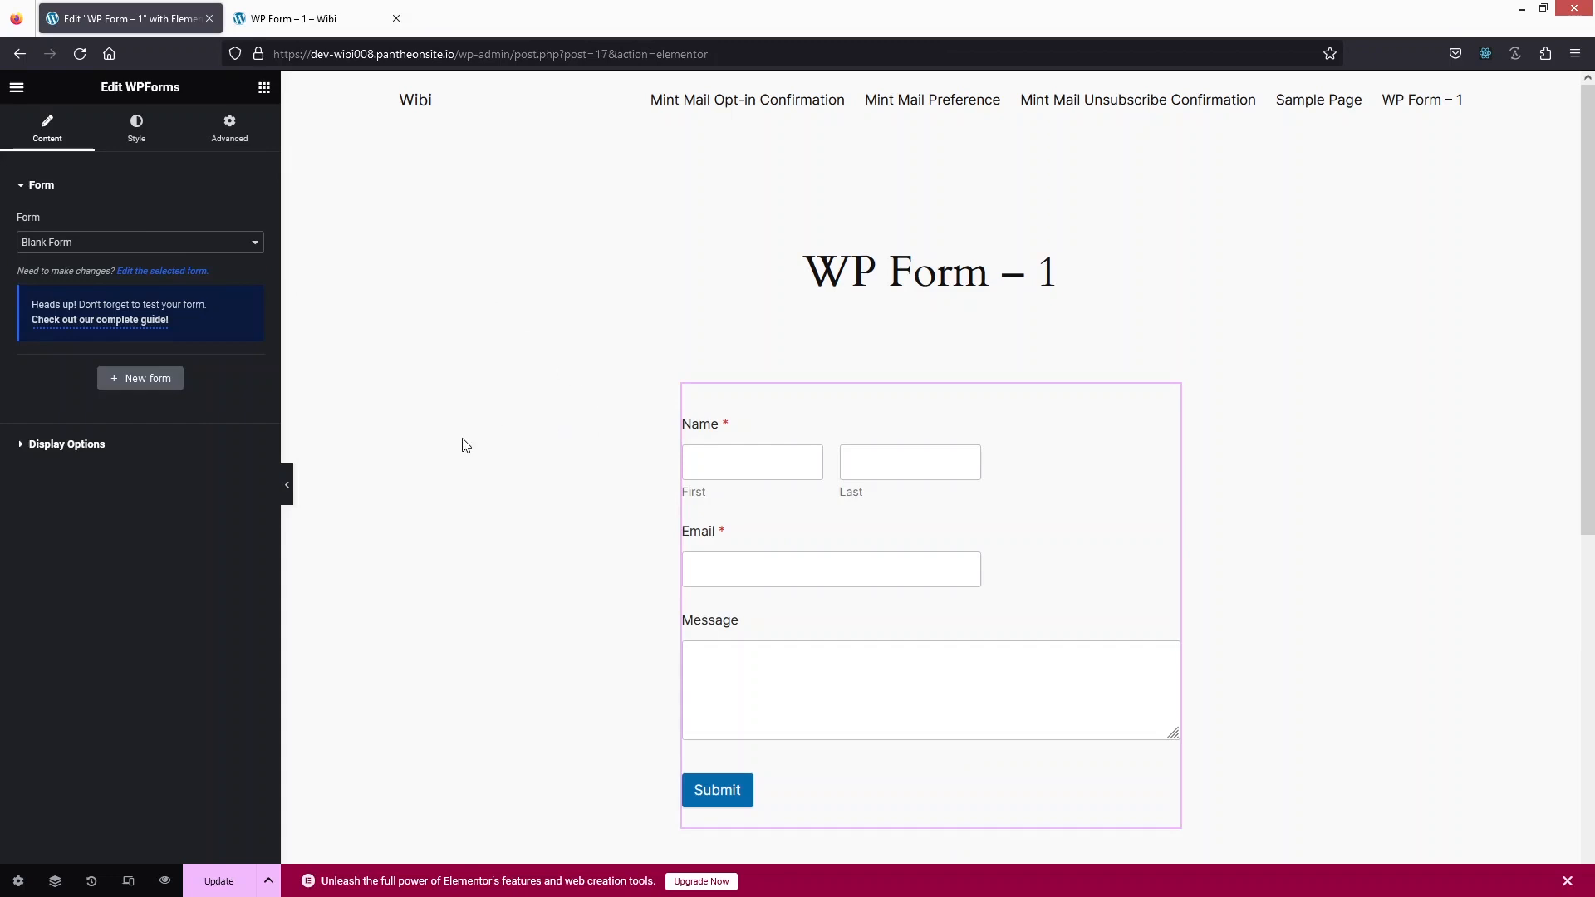
# Check the form widget's display options, then update the page and preview it
pyautogui.click(65, 447)
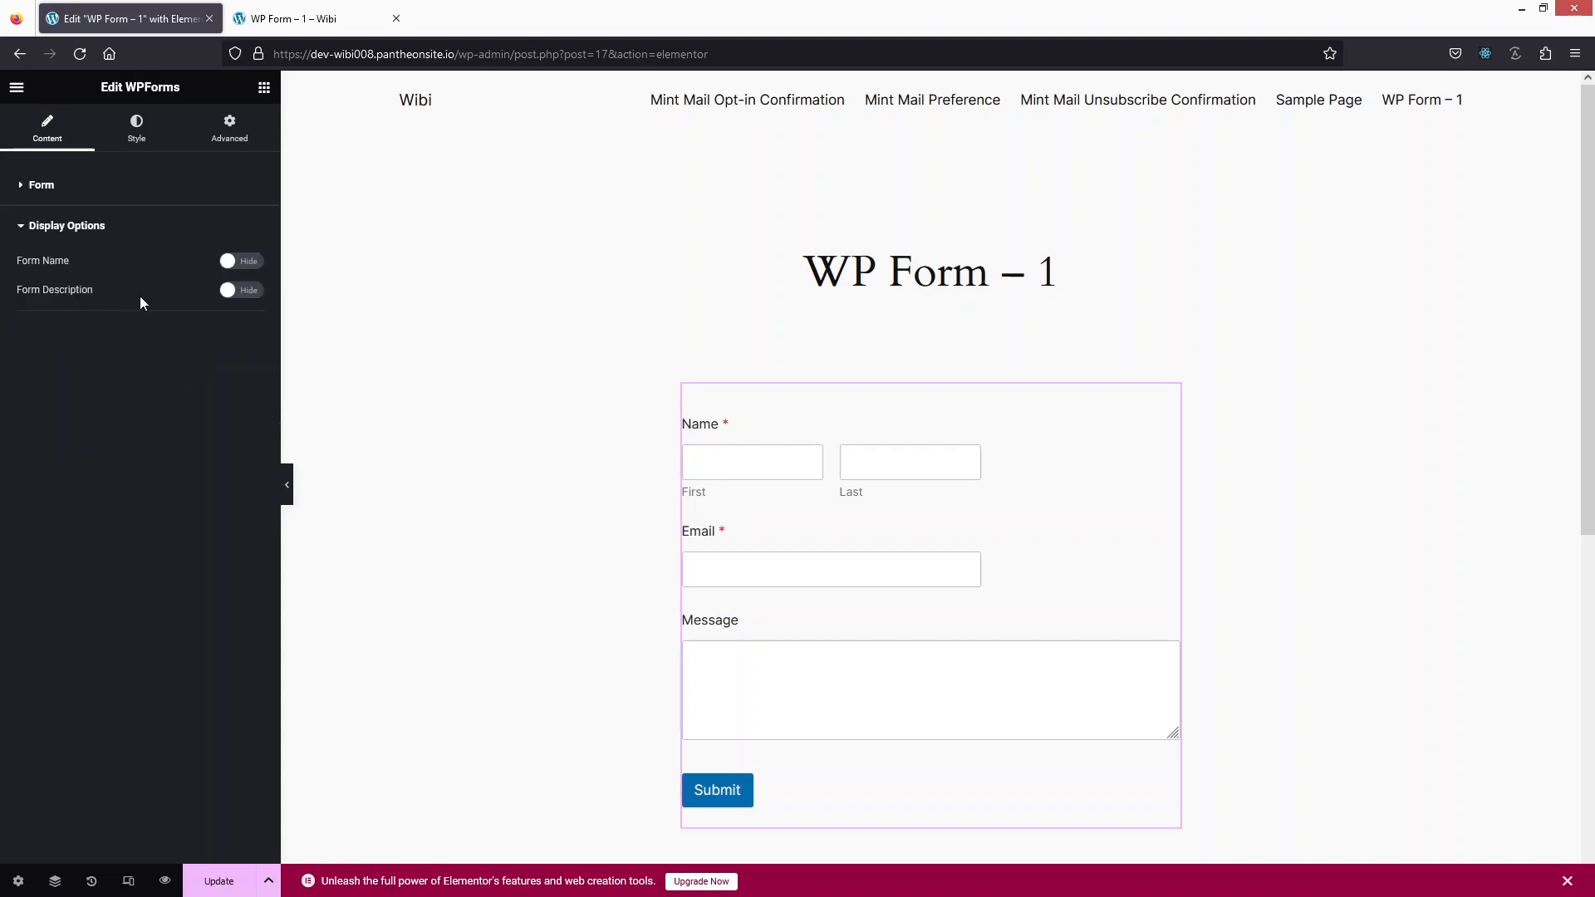
pyautogui.click(224, 868)
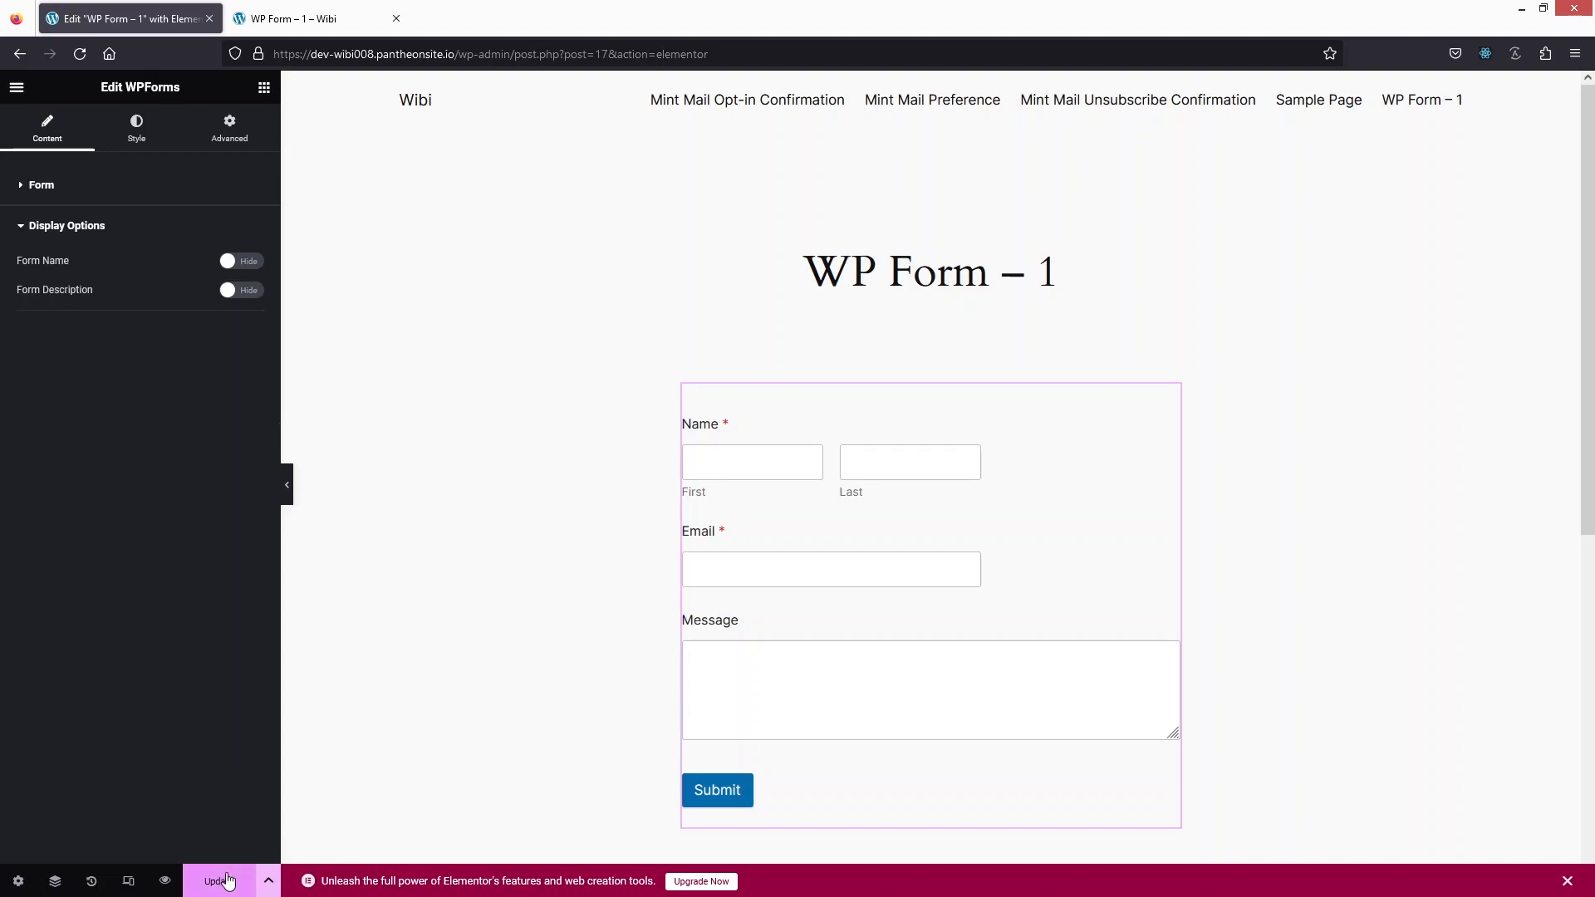
pyautogui.click(166, 881)
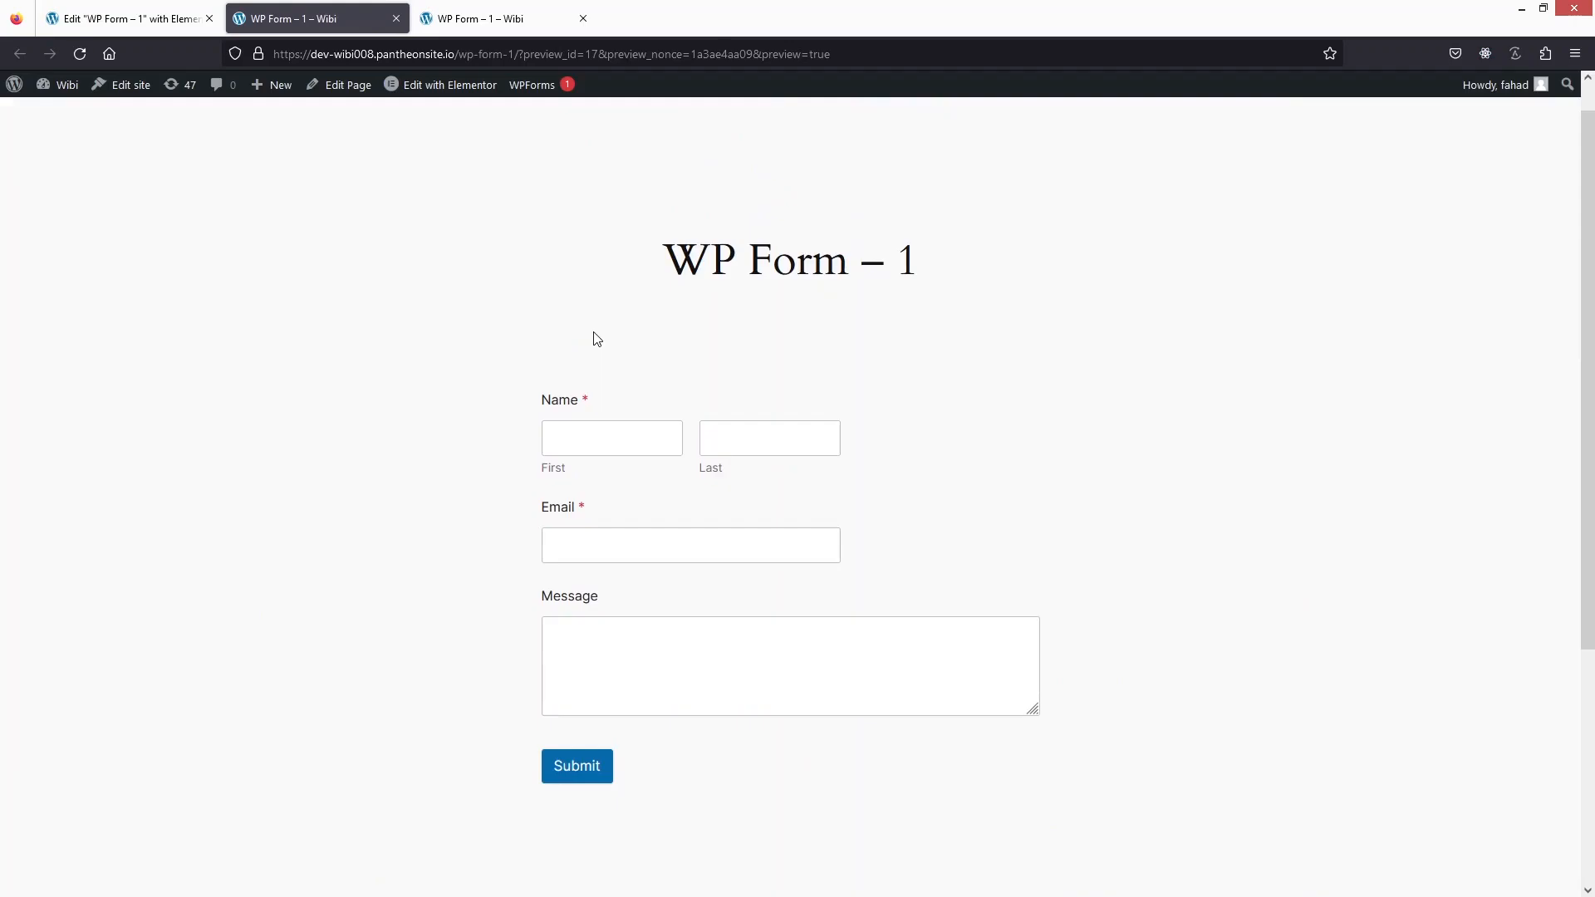